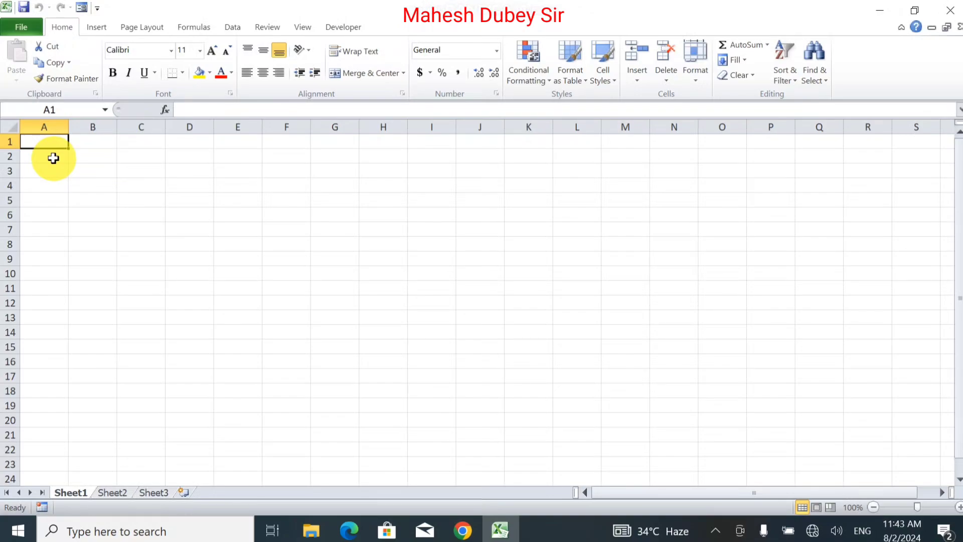
Enter the title "Sachin Motor's" in cell A1 and the location "Raniganj" in cell A2.
text(S)
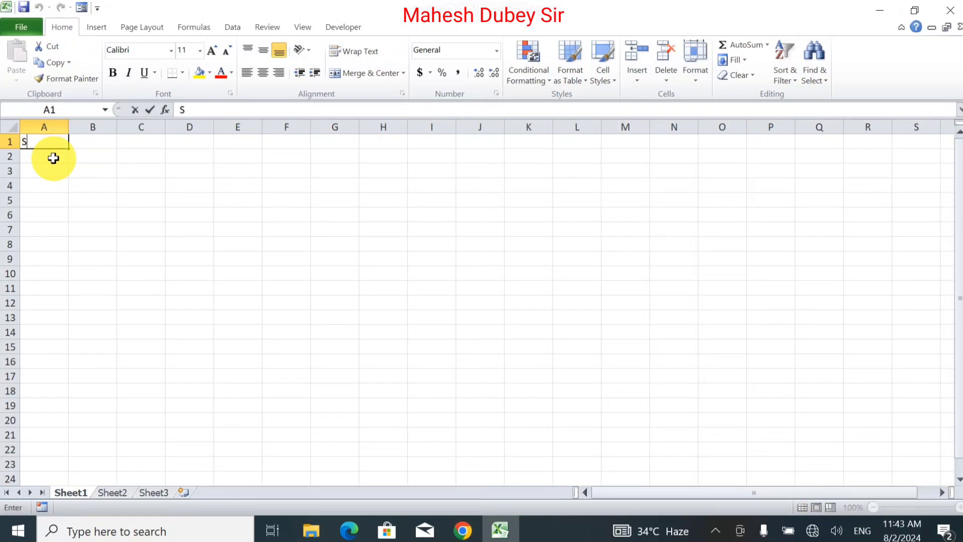
text(achin )
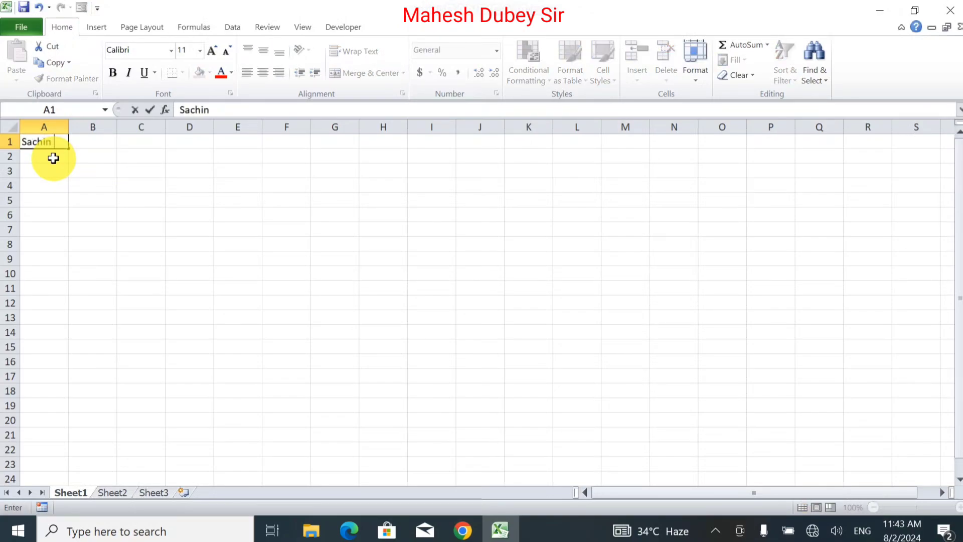
text(Motor's)
key(Return)
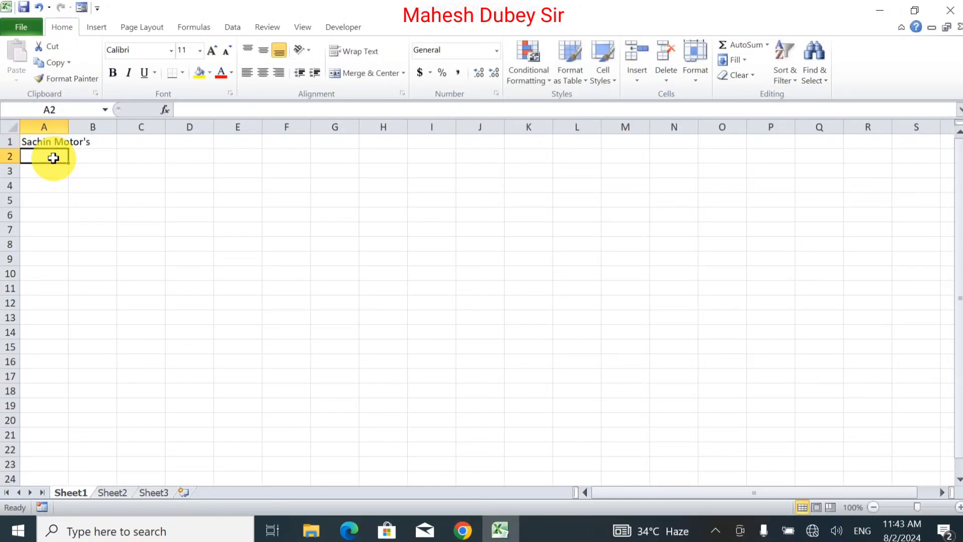
text(R)
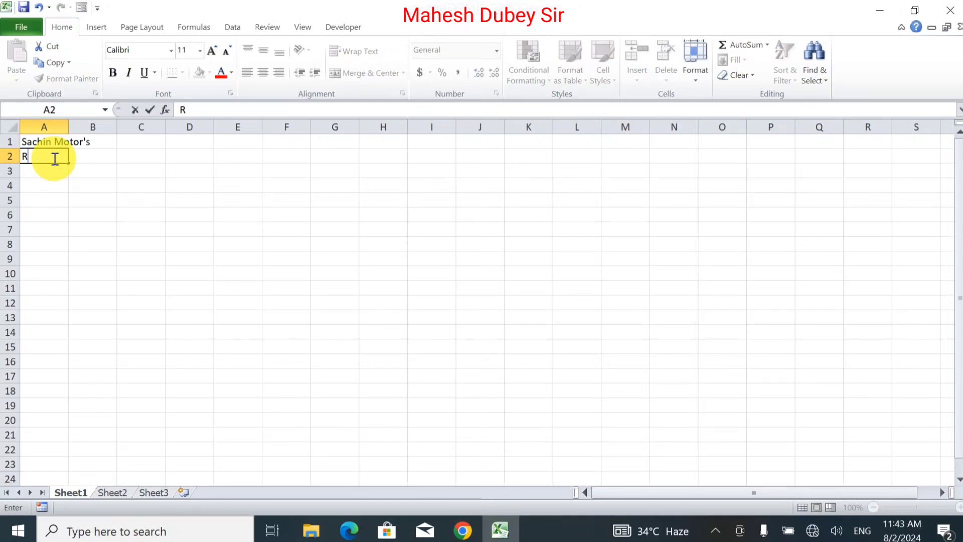
text(aniganj)
key(Return)
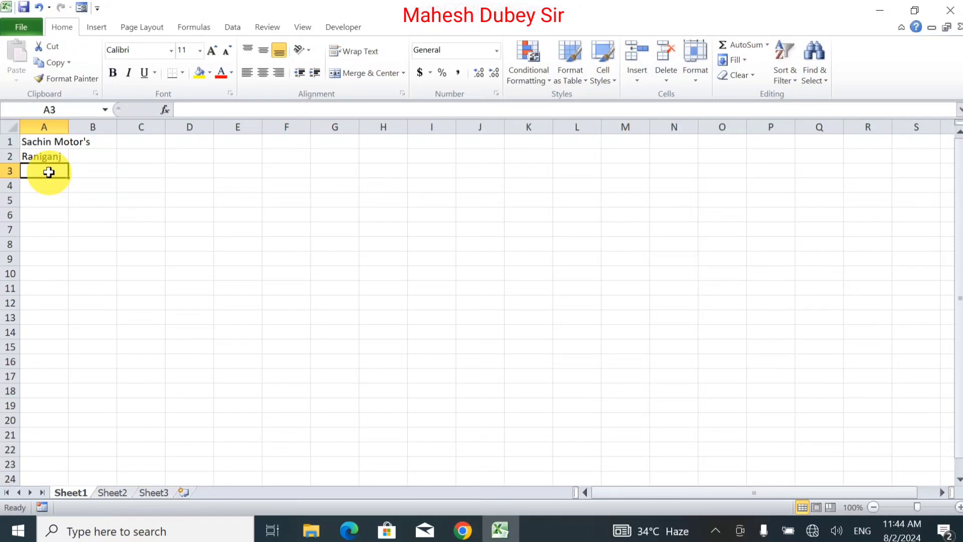
Enter the column headers Sr, Vichele Name, Modal No and QTY in cells A3 to D3.
text(Sr)
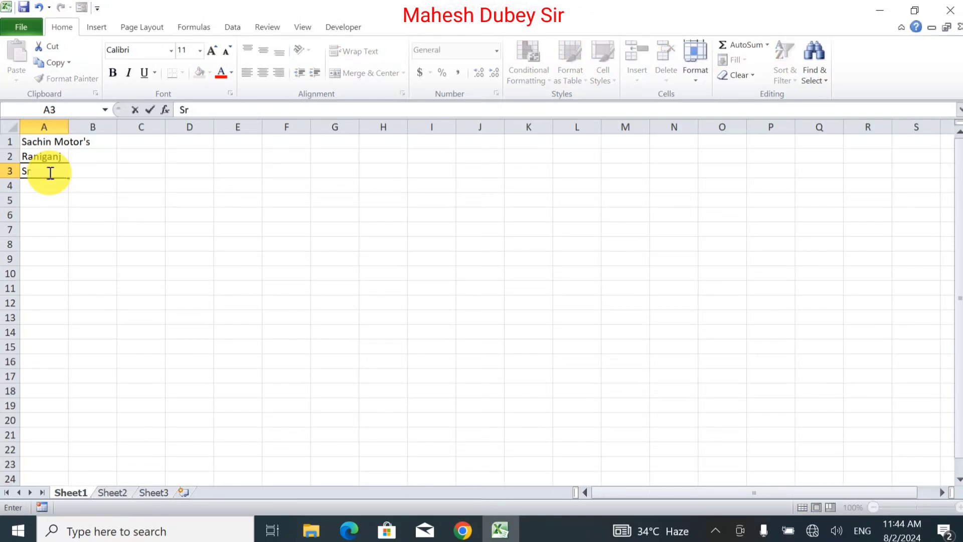
key(Tab)
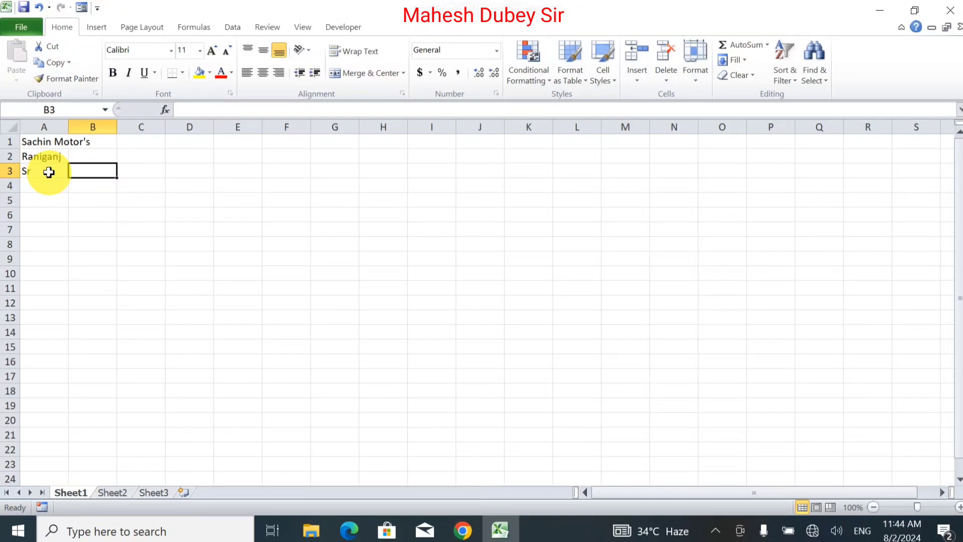
text(Vic)
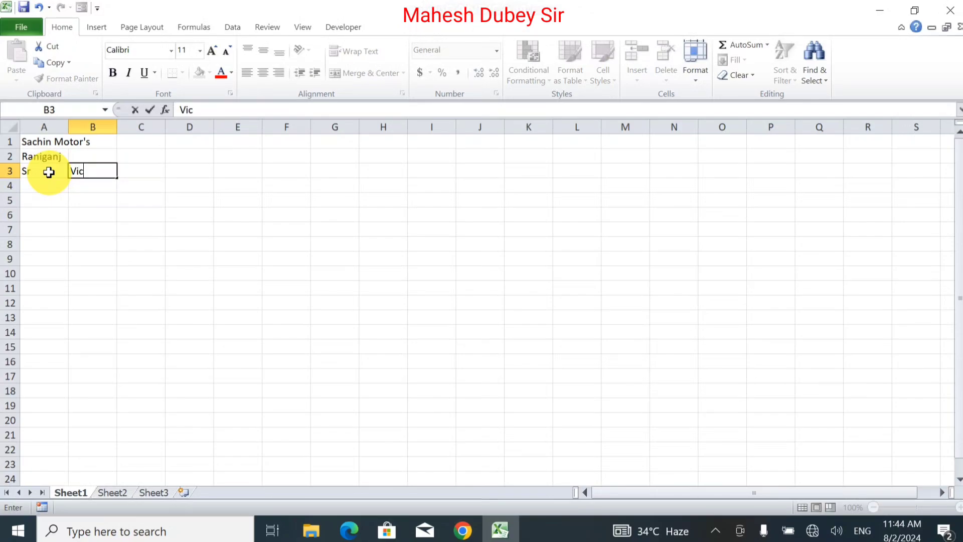
text(hele Name)
key(Tab)
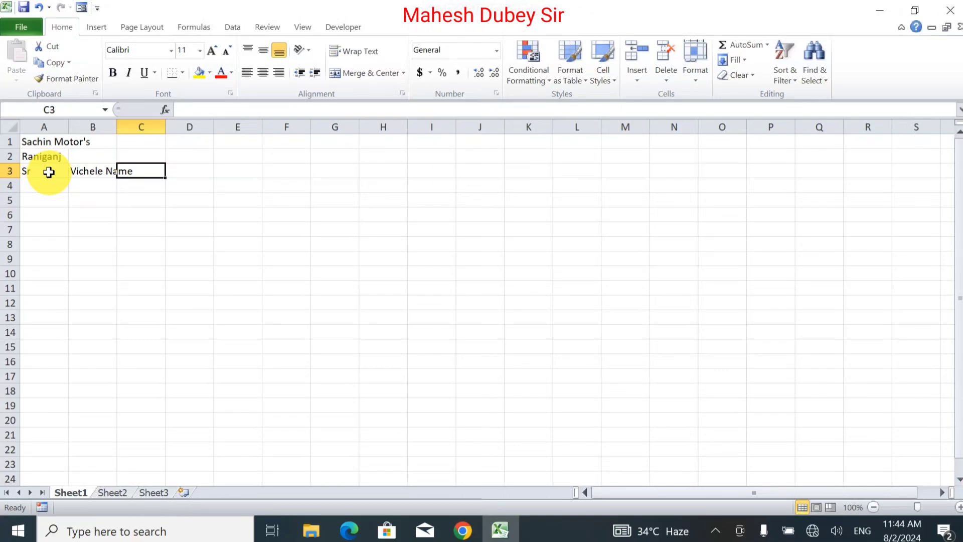
text(Modal N)
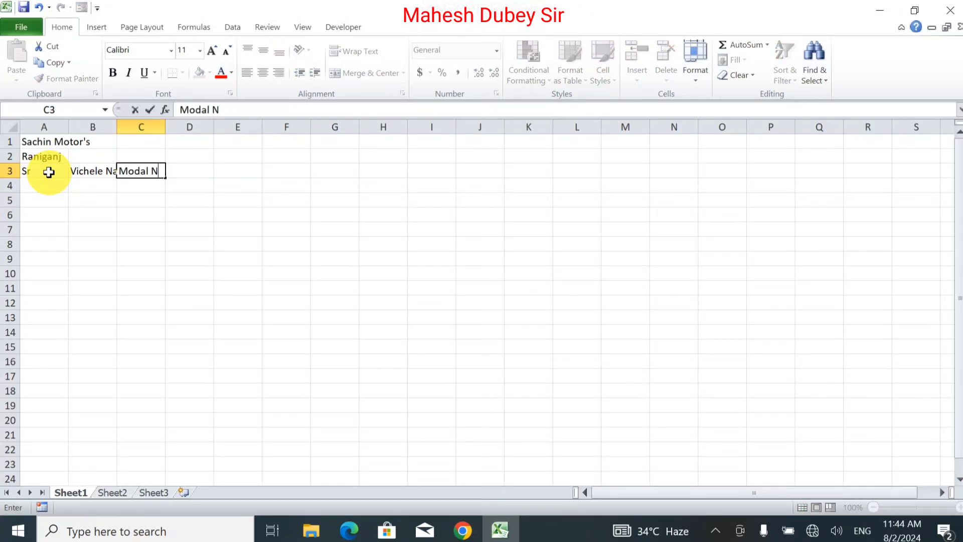
text(o)
key(Tab)
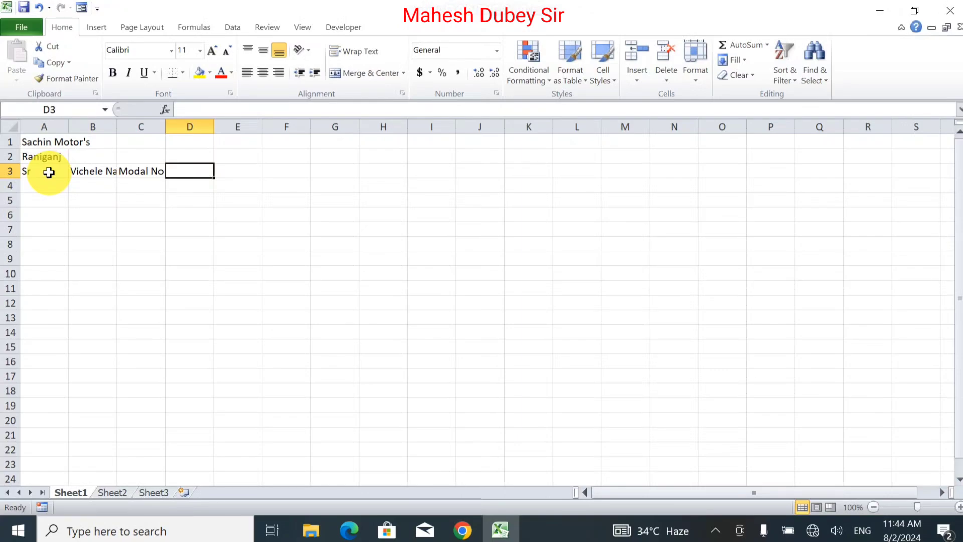
text(QTY)
key(Tab)
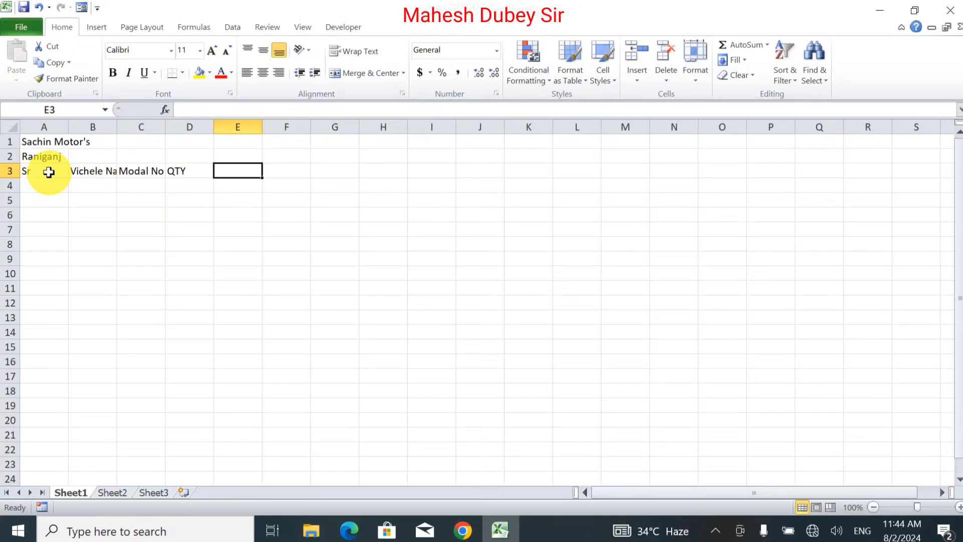
Continue the header row with Sale in E3 and Balance in F3.
text(Uni)
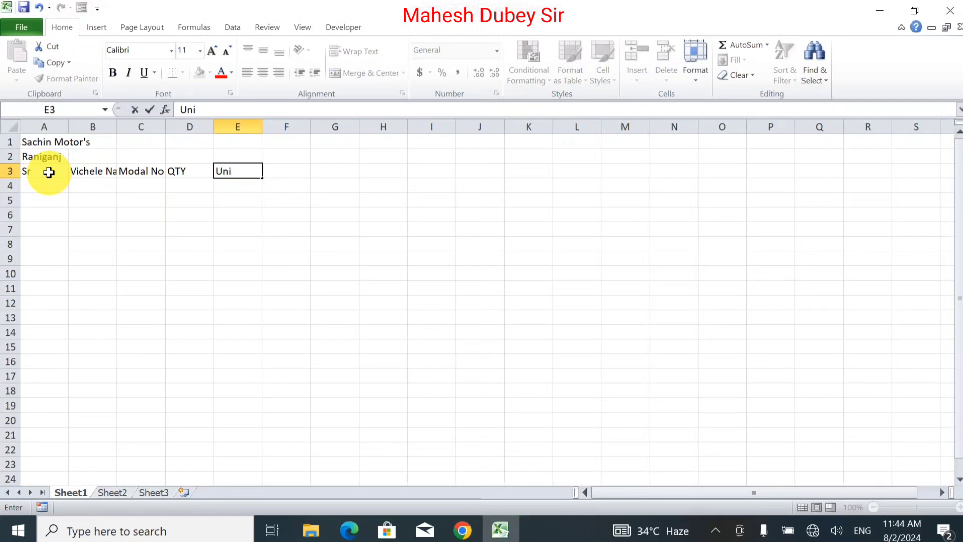
key(BackSpace)
key(BackSpace)
key(BackSpace)
text(Sale)
key(Tab)
text(B)
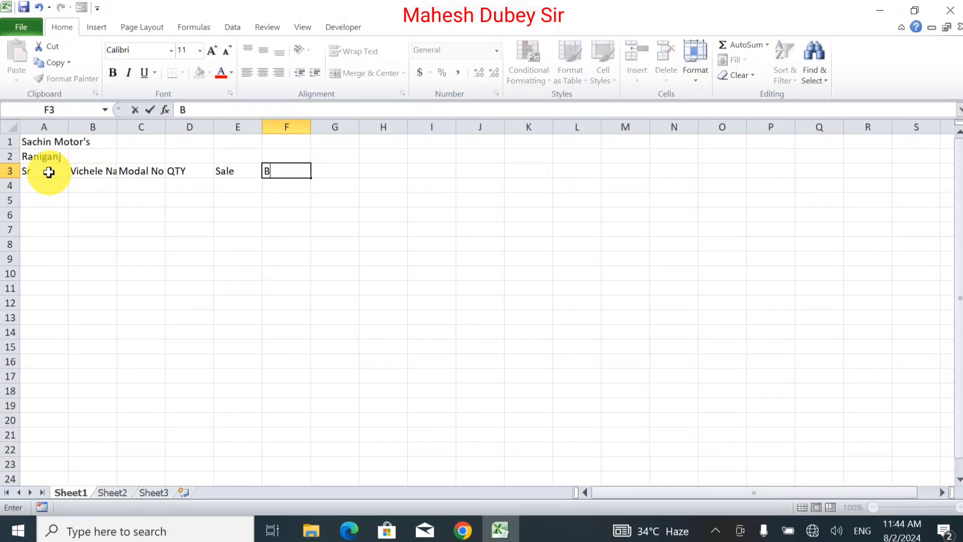
text(alance)
key(Tab)
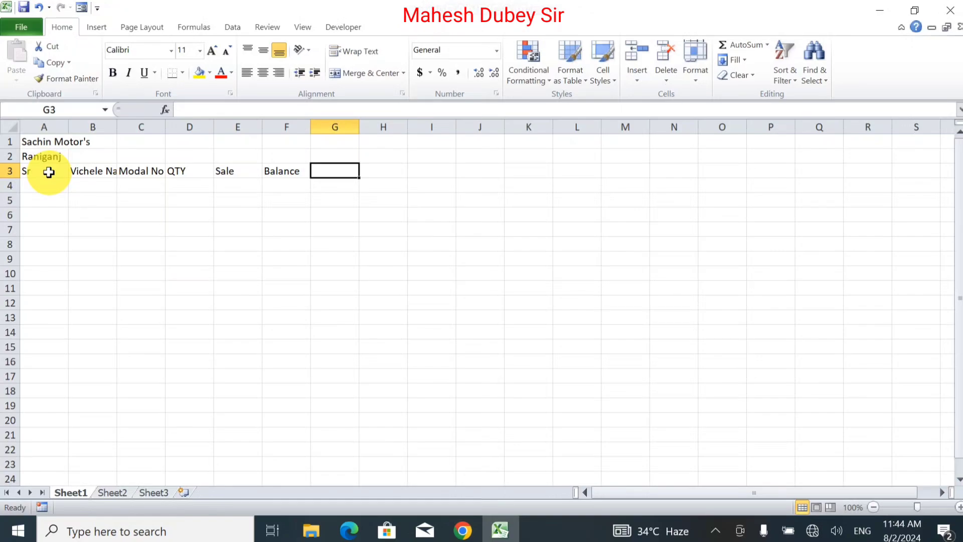
Add the headers Price in G3 and Amount in H3.
text(Unit)
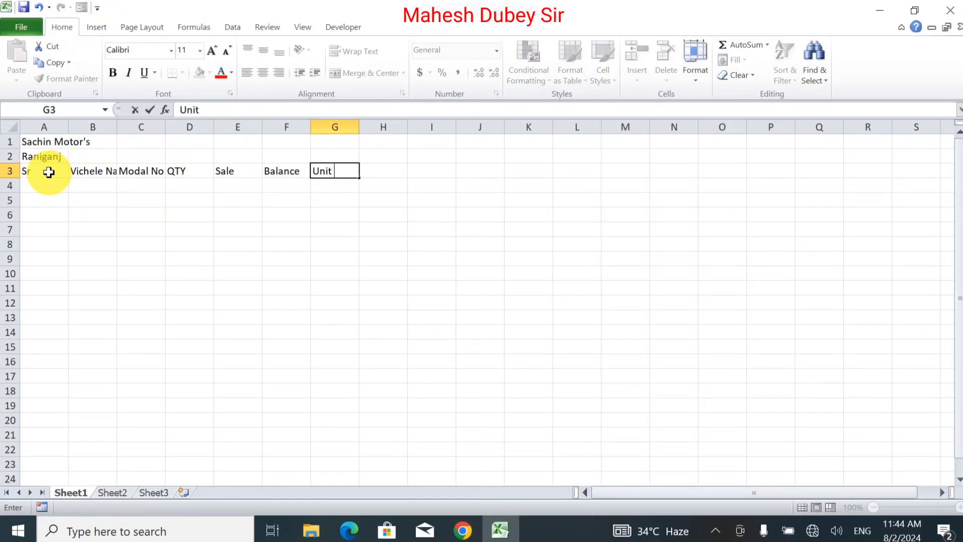
text( Price)
key(BackSpace)
key(BackSpace)
key(BackSpace)
key(BackSpace)
key(BackSpace)
key(BackSpace)
key(BackSpace)
key(BackSpace)
key(BackSpace)
key(BackSpace)
text(Price)
key(Tab)
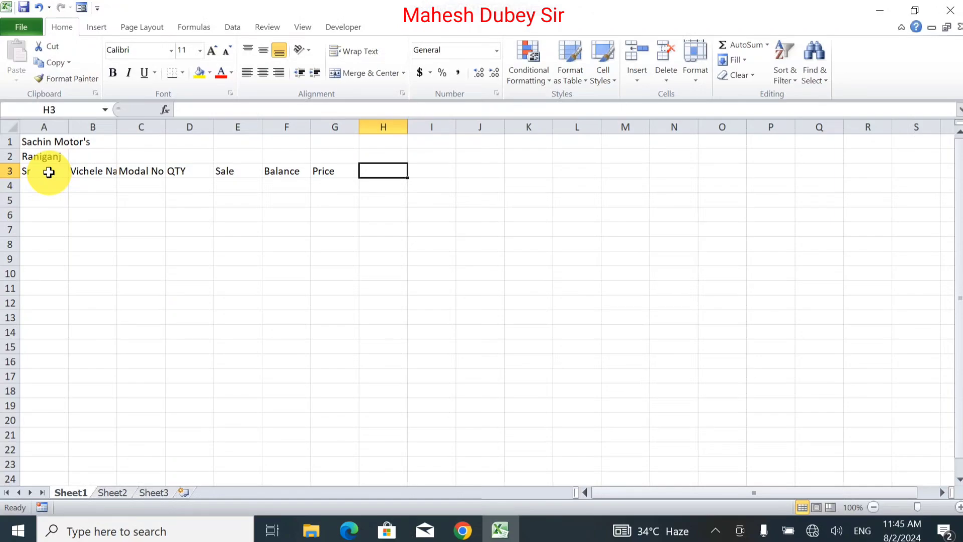
text(Amount)
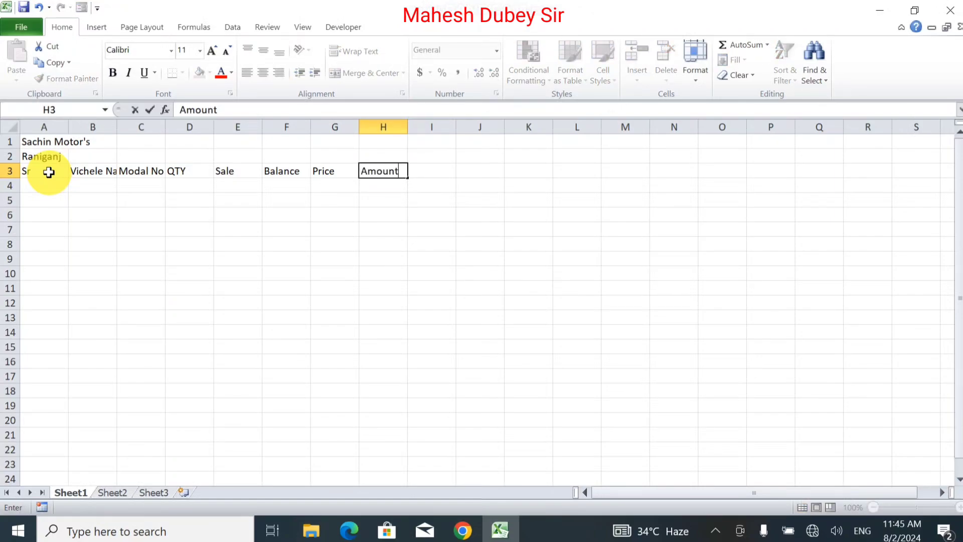
key(Tab)
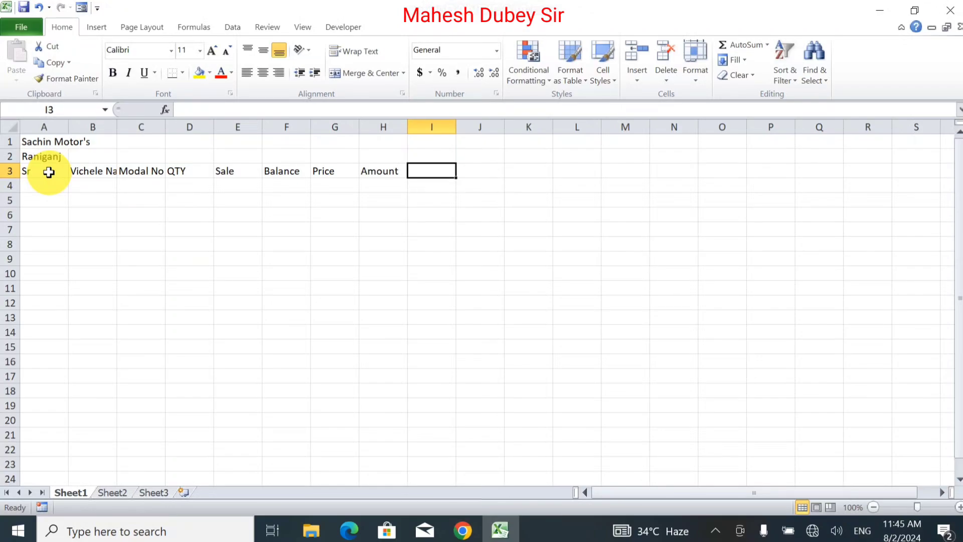
Enter the header GST% in cell I3.
text(Gst)
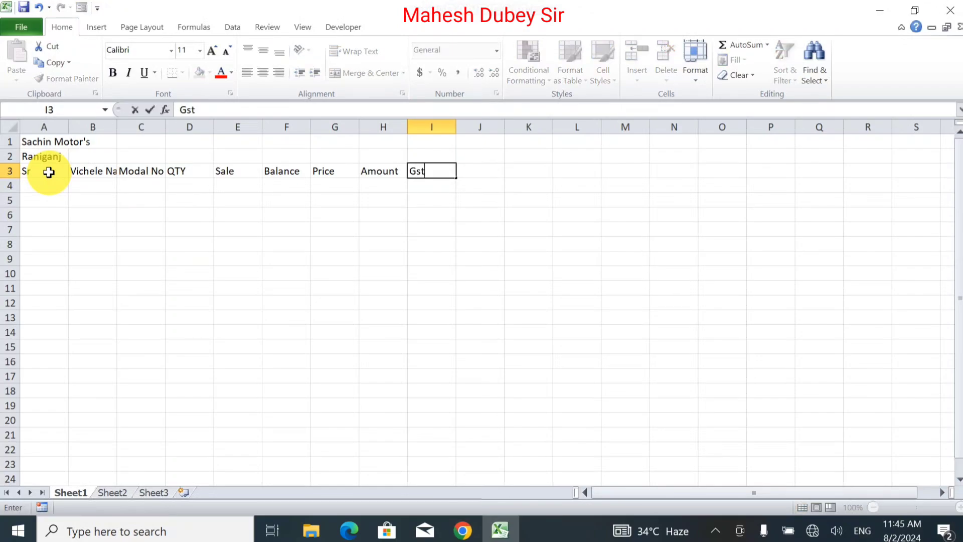
key(BackSpace)
key(BackSpace)
key(BackSpace)
text(GST%)
key(Tab)
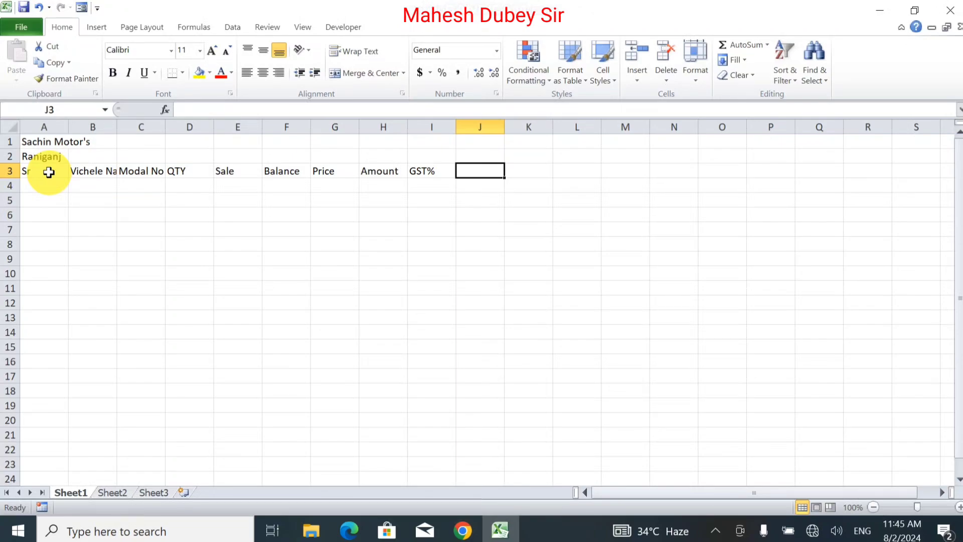
Enter the header Total Amount in cell J3.
text(GST A)
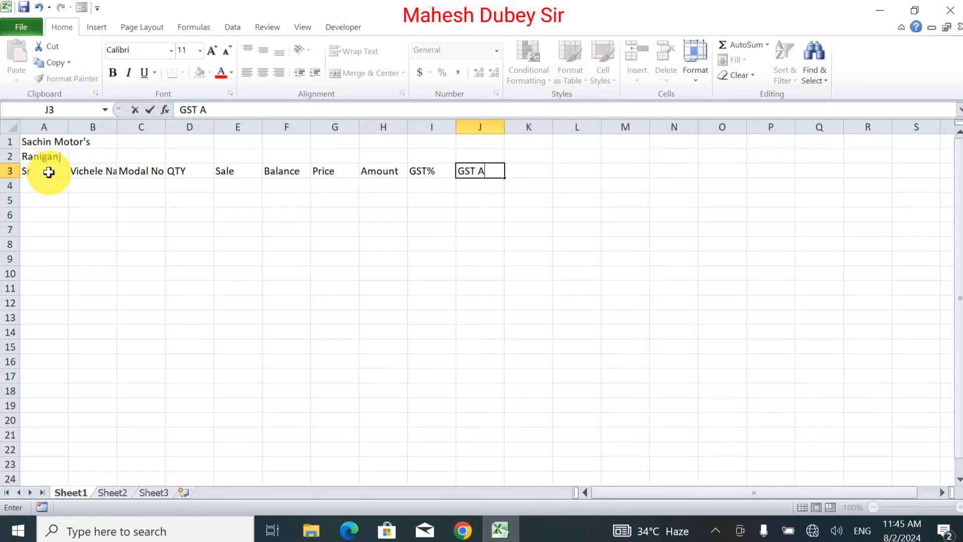
key(BackSpace)
key(BackSpace)
key(BackSpace)
key(BackSpace)
key(BackSpace)
text(Total Amount)
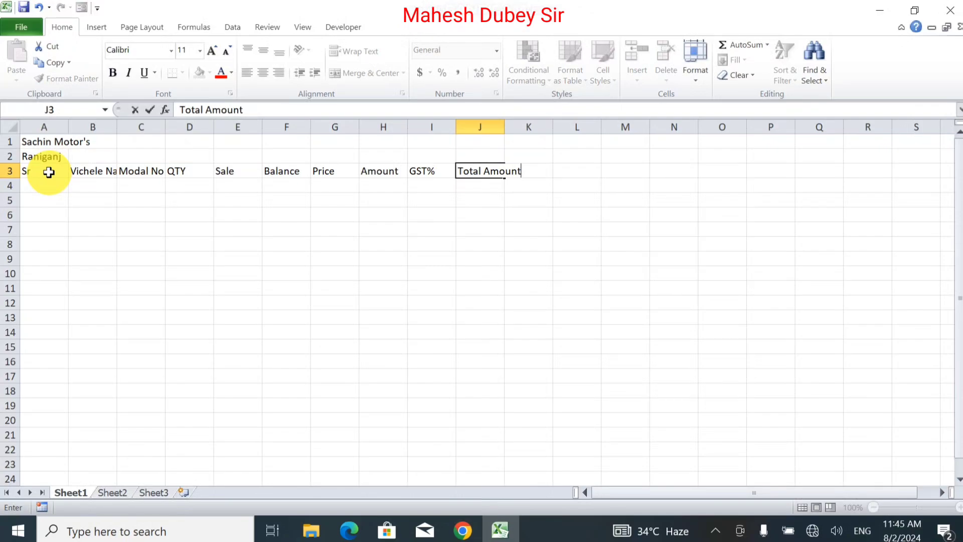
key(Tab)
Complete the header row with Sales Amount in K3 and Profit Amount in L3.
text(Sales)
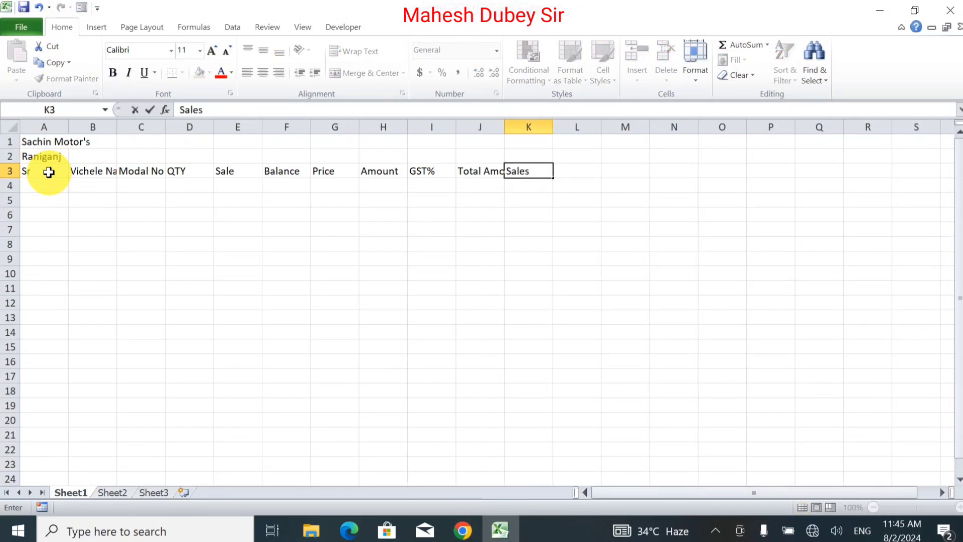
text( Amount)
key(Tab)
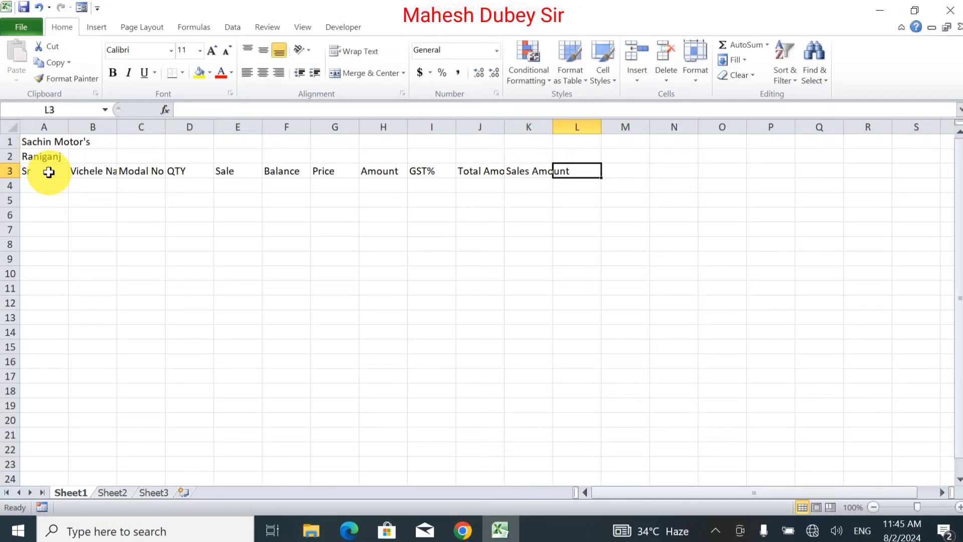
text(Pr)
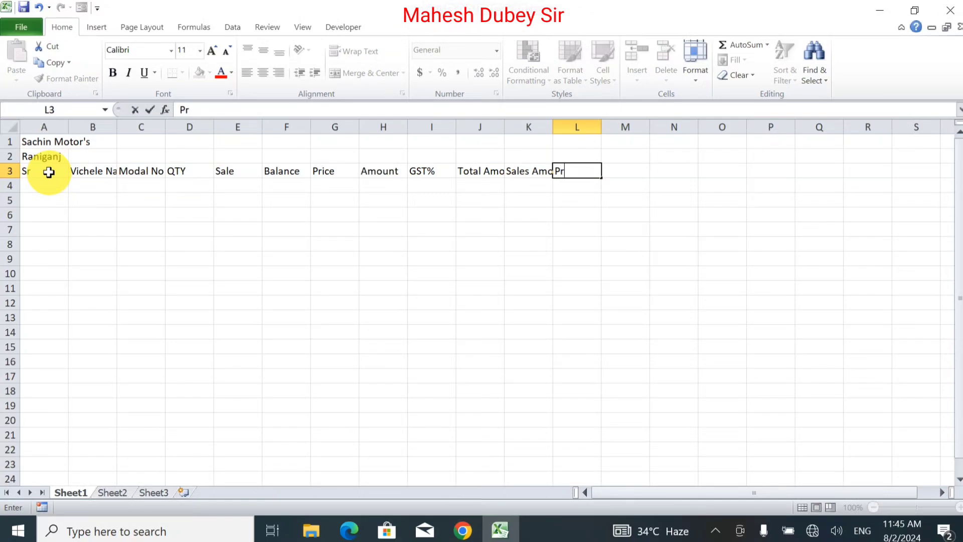
text(ofit Amou)
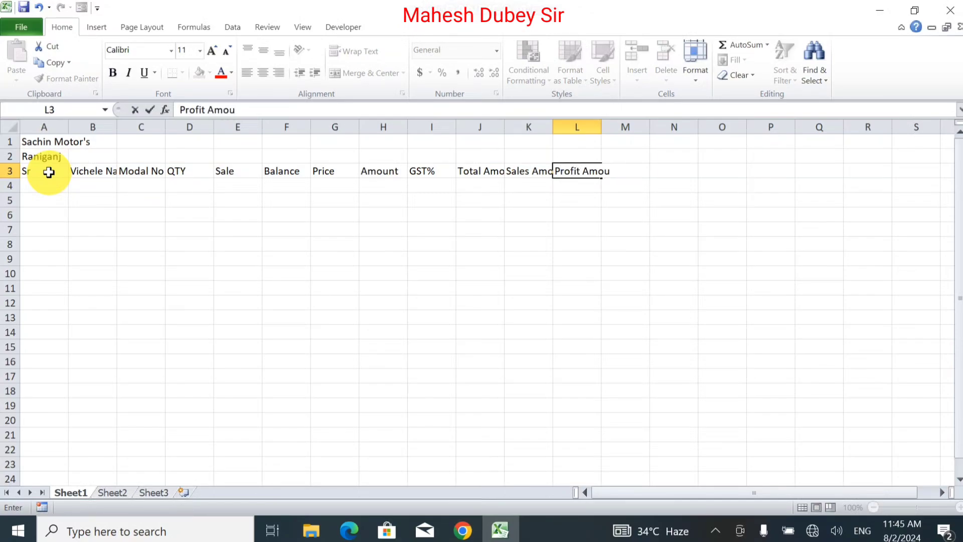
text(nt)
key(Return)
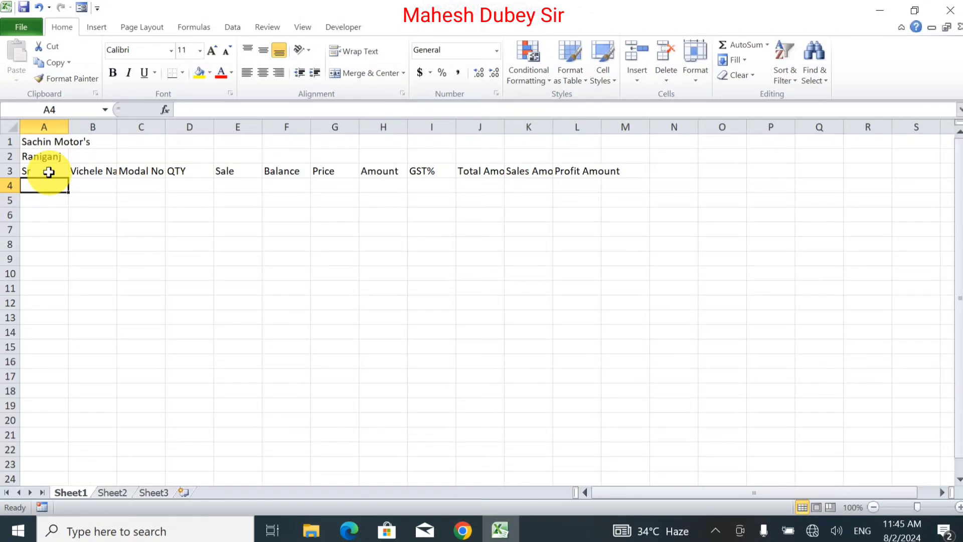
Merge and center the title across A1:L1 and the location across A2:L2.
drag(41, 142, 585, 108)
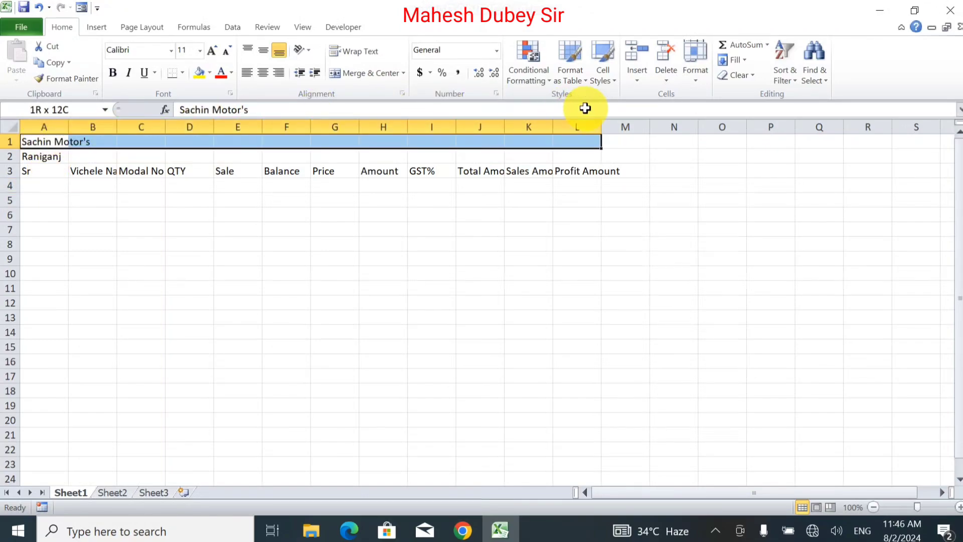
click(351, 74)
drag(50, 156, 572, 159)
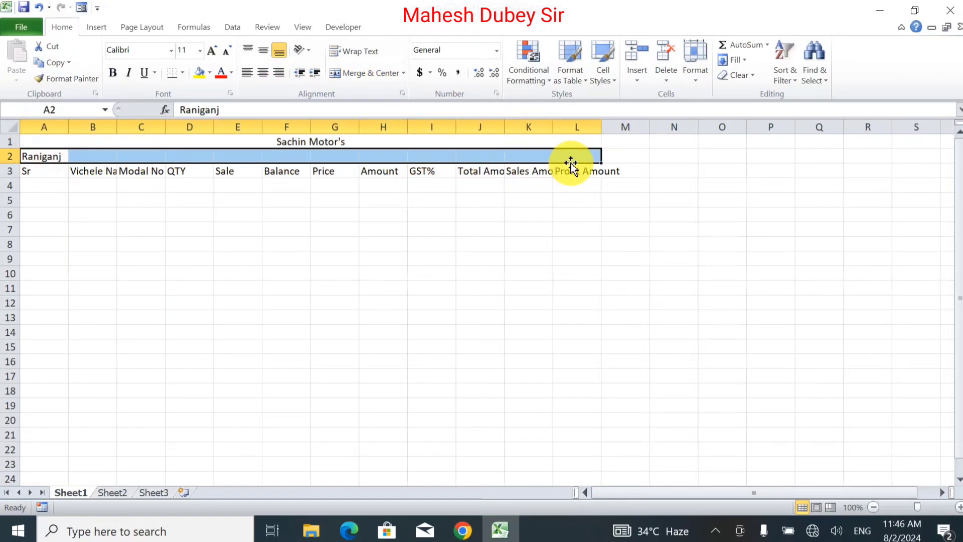
click(349, 80)
Enlarge the two title rows to font size 16, with the business name in row 1 at size 18 and bold.
drag(296, 144, 298, 151)
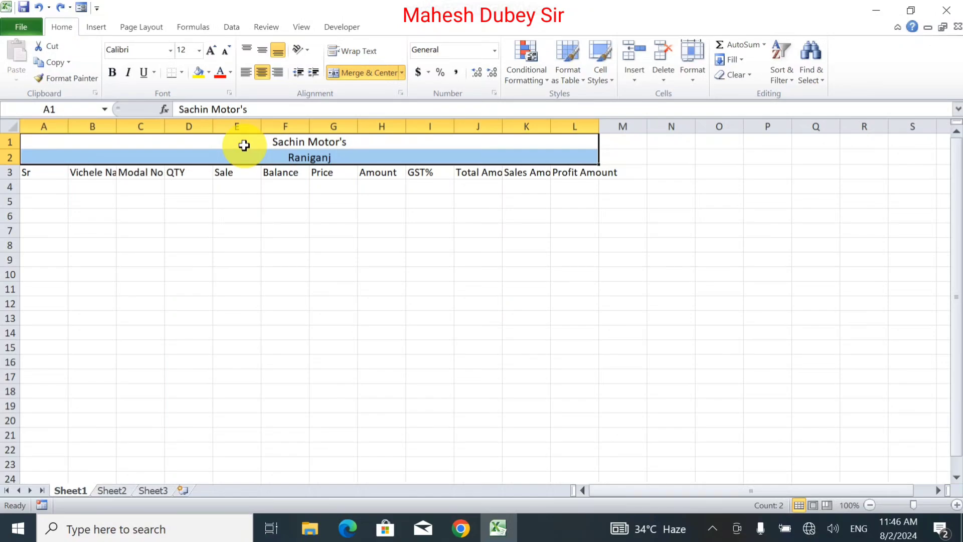
click(211, 50)
click(211, 50)
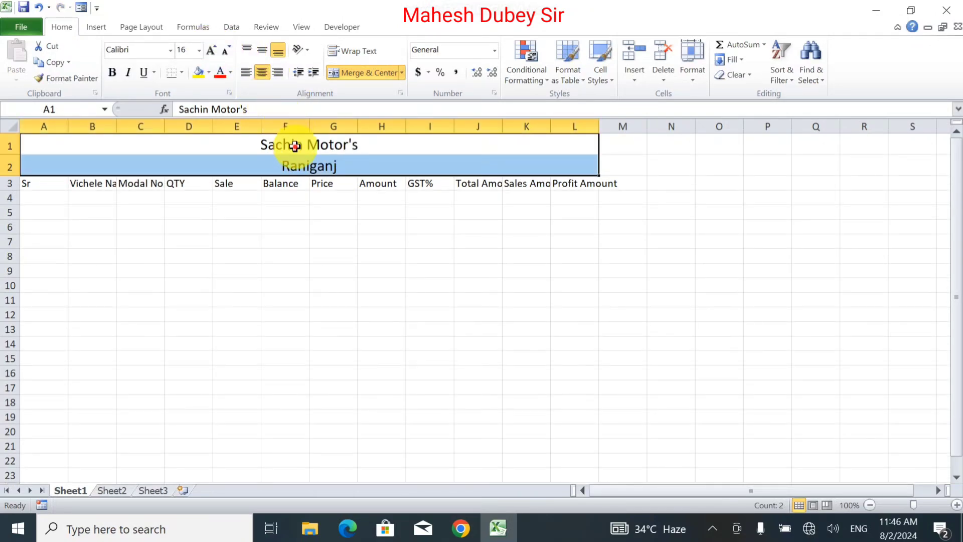
click(293, 146)
click(211, 51)
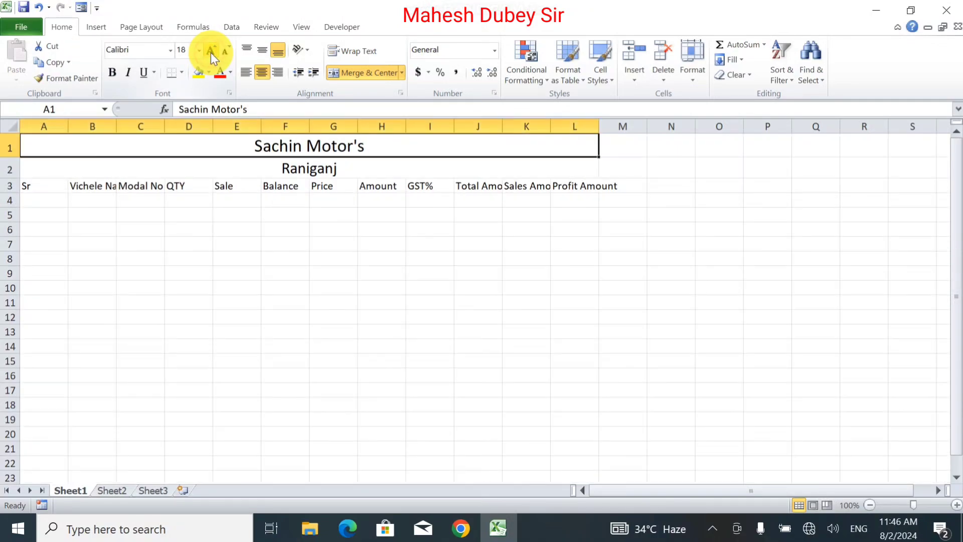
click(114, 77)
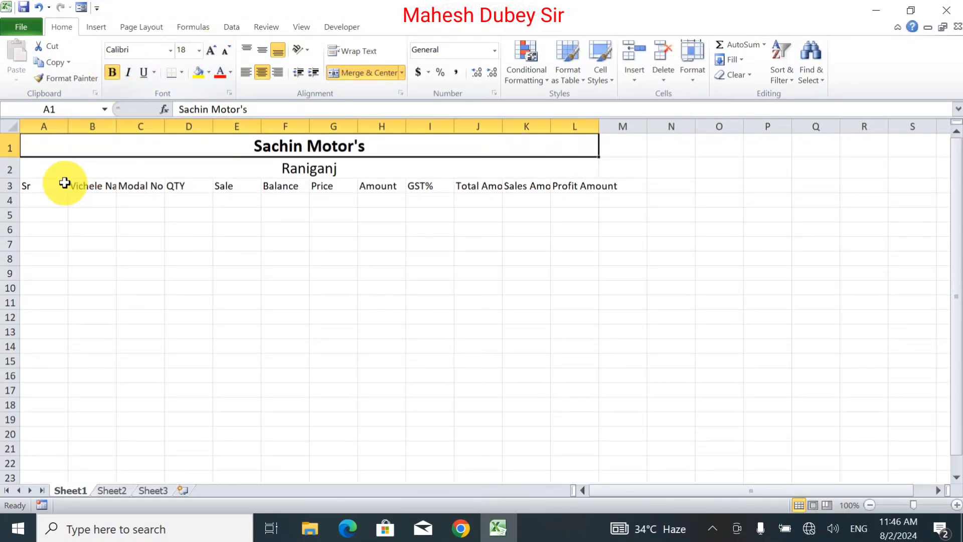
Format the header row A3:L3 with font size 14 and bold.
drag(59, 183, 565, 187)
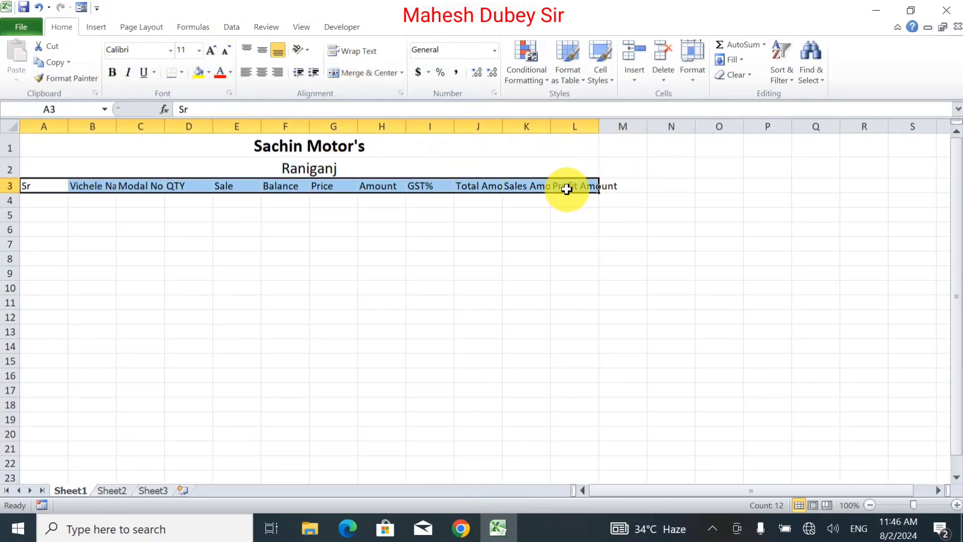
click(213, 50)
click(214, 50)
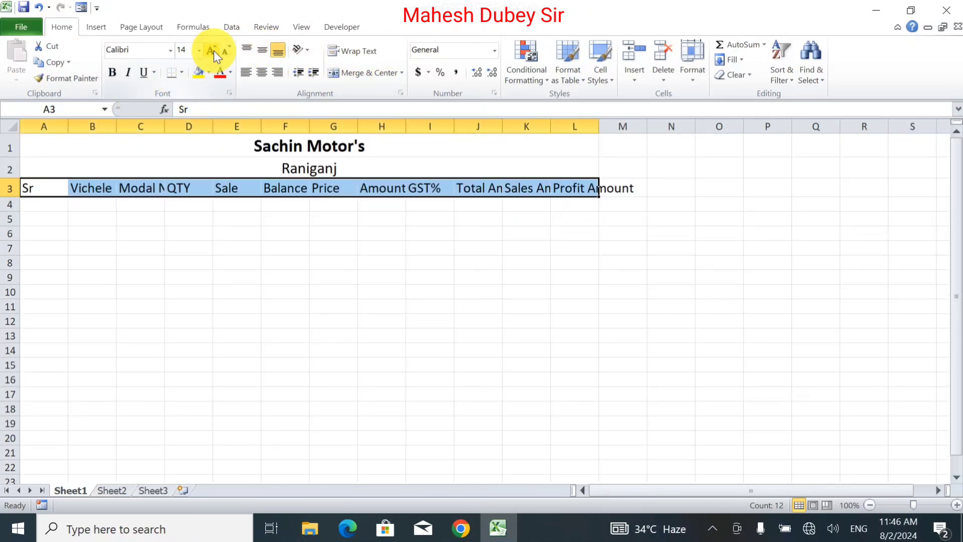
click(113, 72)
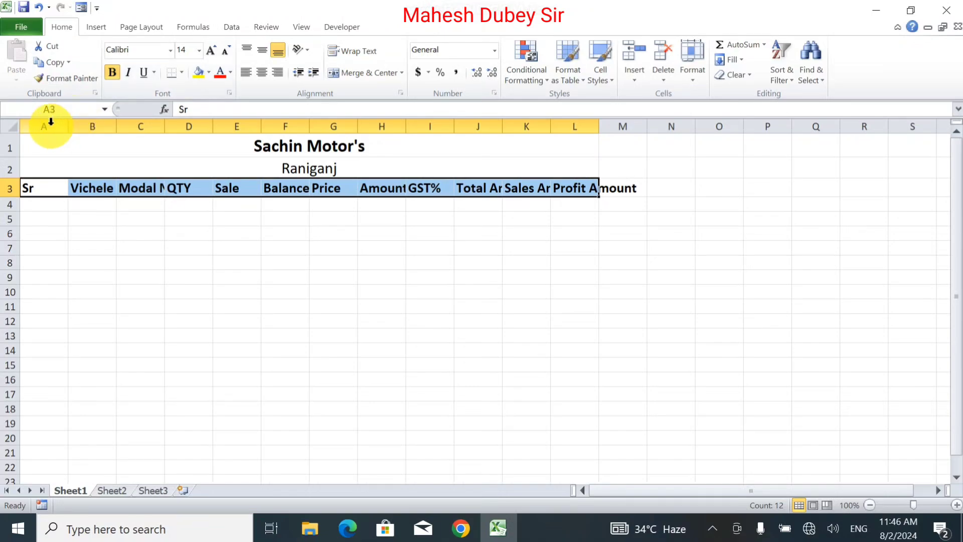
AutoFit the widths of columns A to L to their contents.
drag(51, 121, 582, 95)
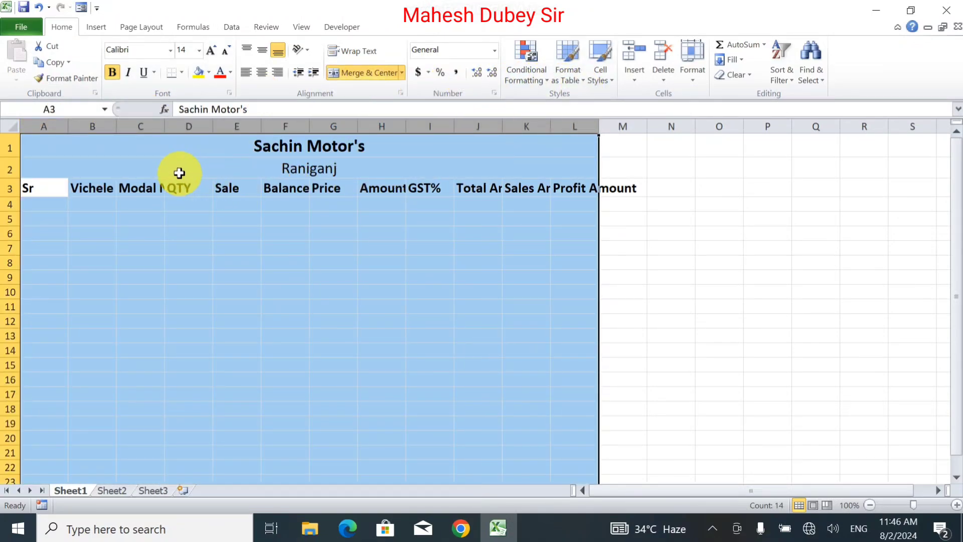
click(48, 125)
drag(49, 125, 615, 118)
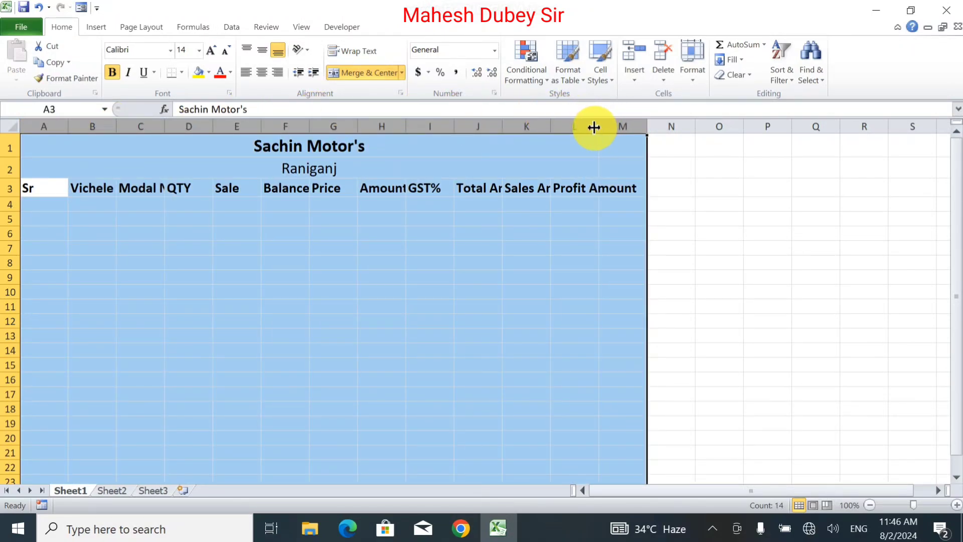
double_click(597, 127)
click(664, 232)
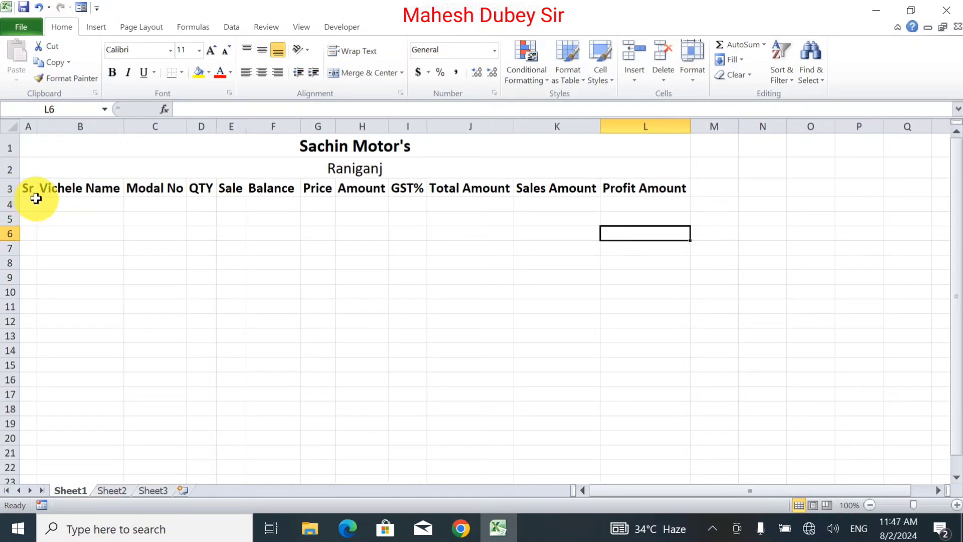
Define the data area A4:L14 as an editable range named Range1 without a range password, and apply it.
drag(27, 188, 413, 226)
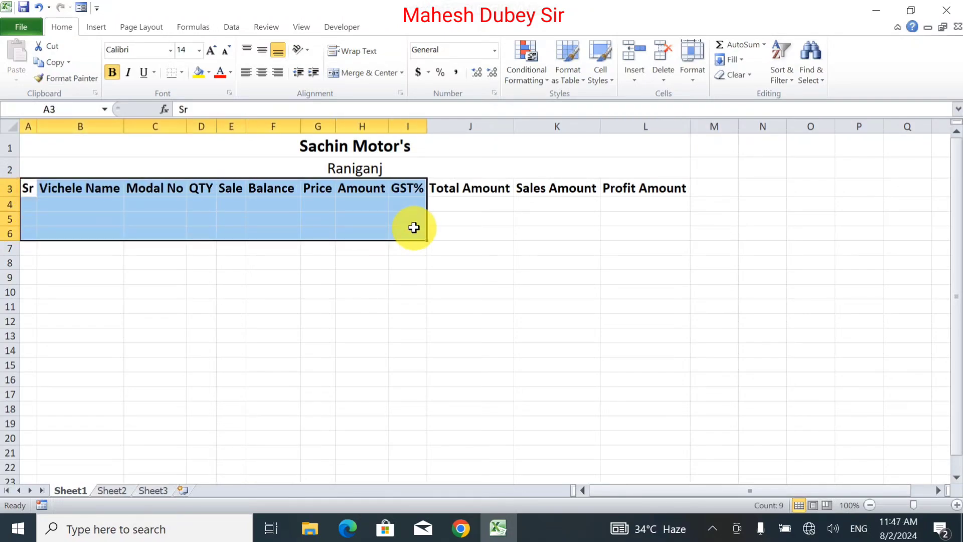
click(28, 203)
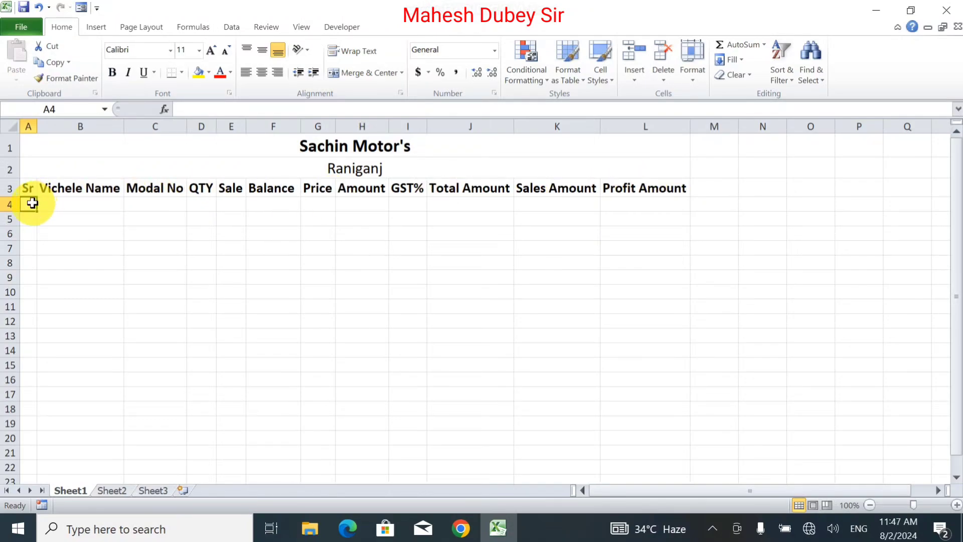
drag(41, 206, 656, 282)
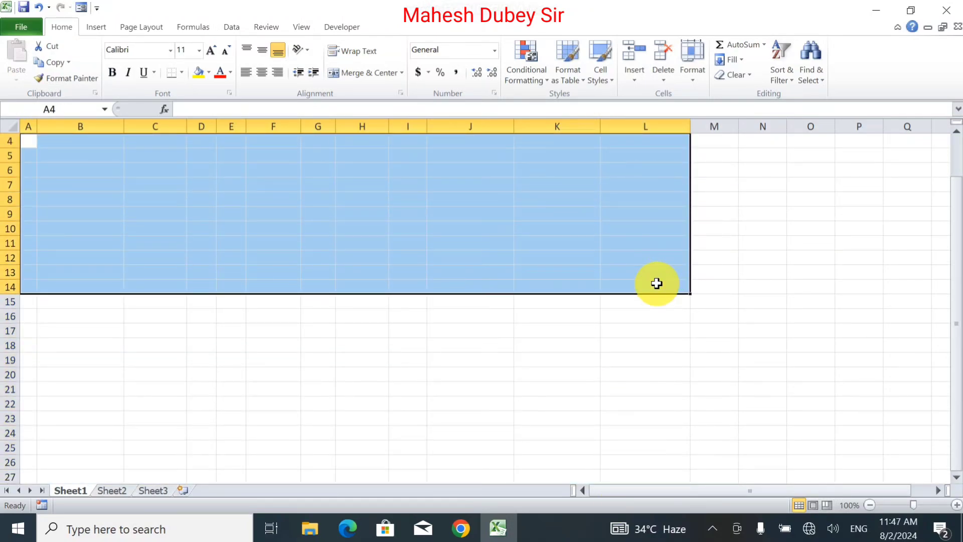
drag(956, 225, 958, 119)
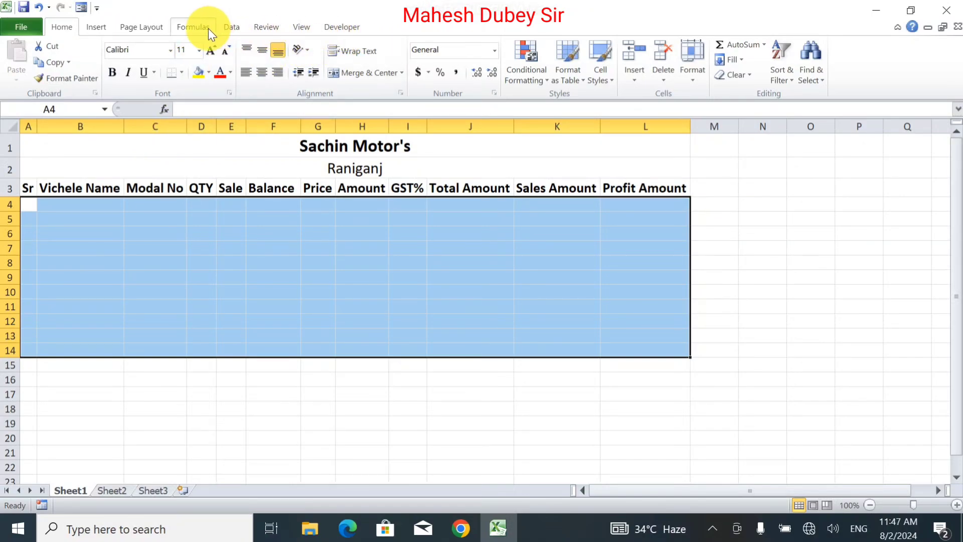
click(267, 27)
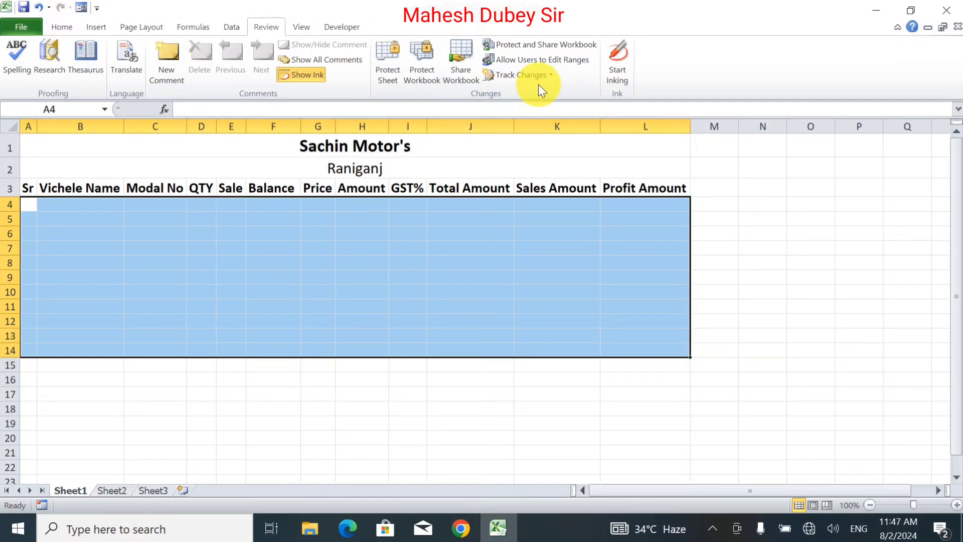
click(502, 59)
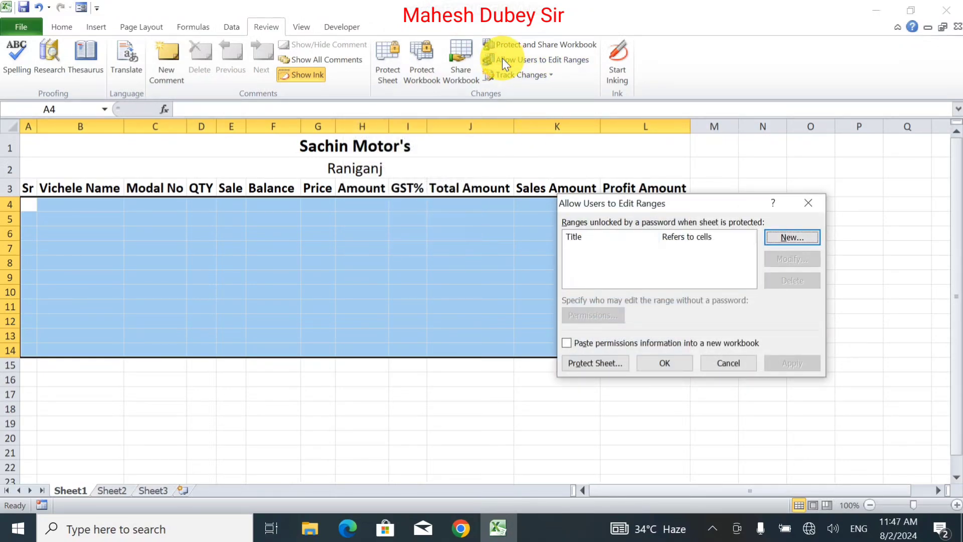
click(786, 242)
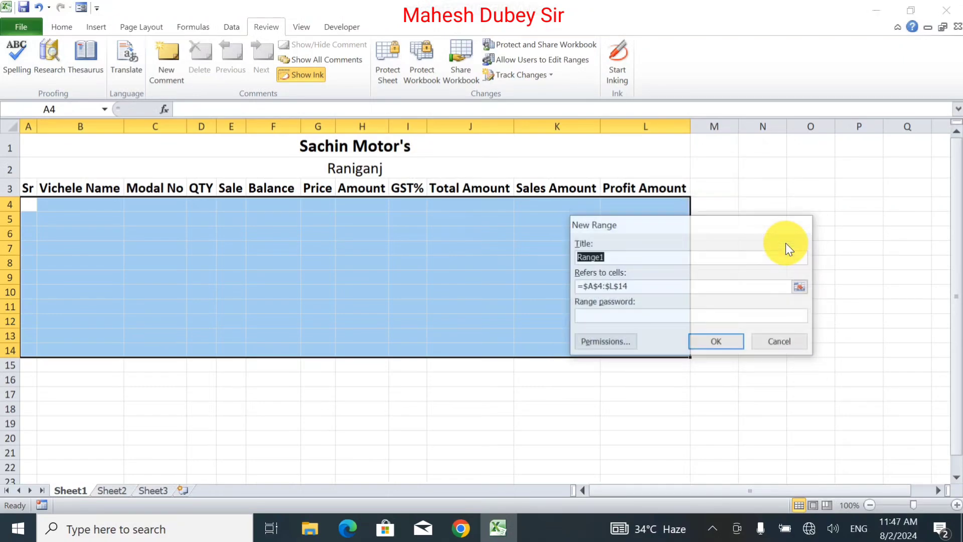
click(706, 341)
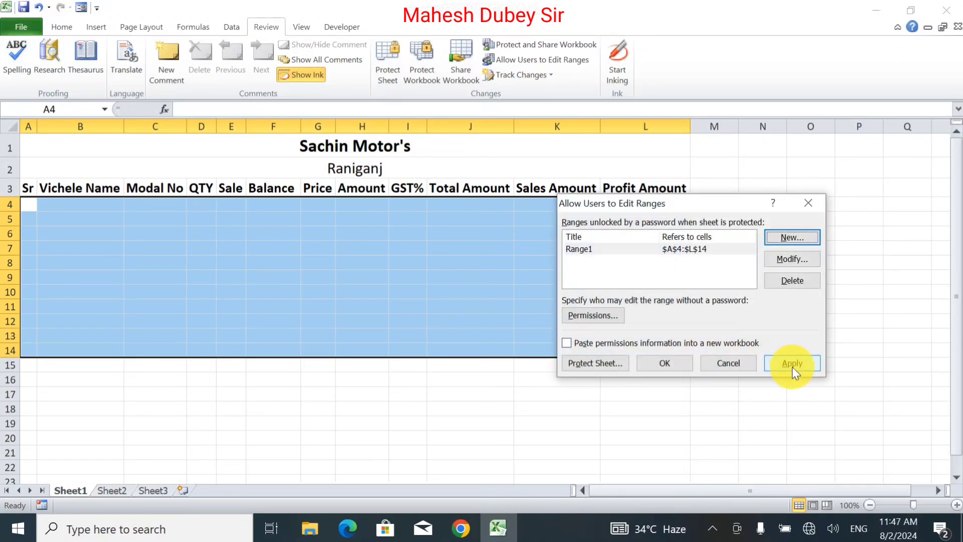
click(792, 364)
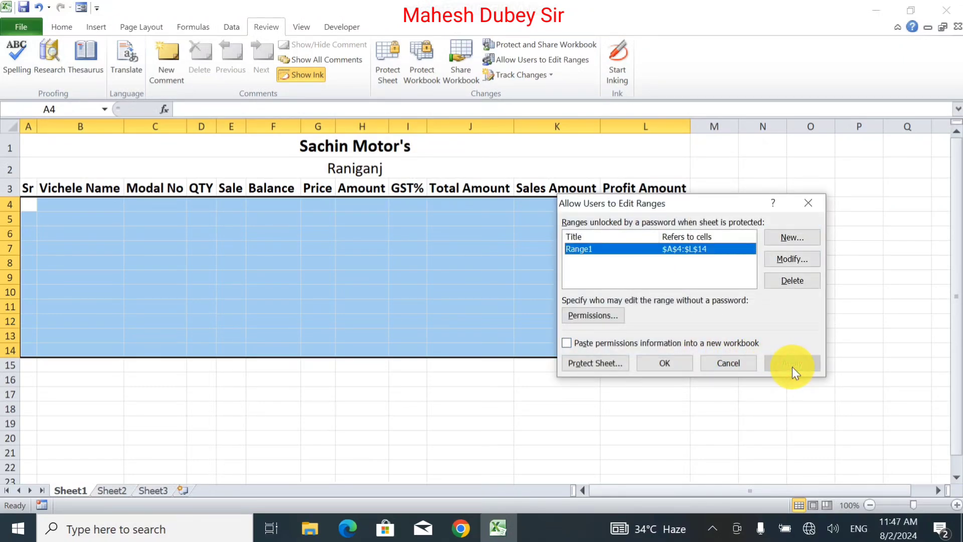
Protect the sheet with a password, keeping the default permissions, and re-enter the password to confirm.
click(583, 363)
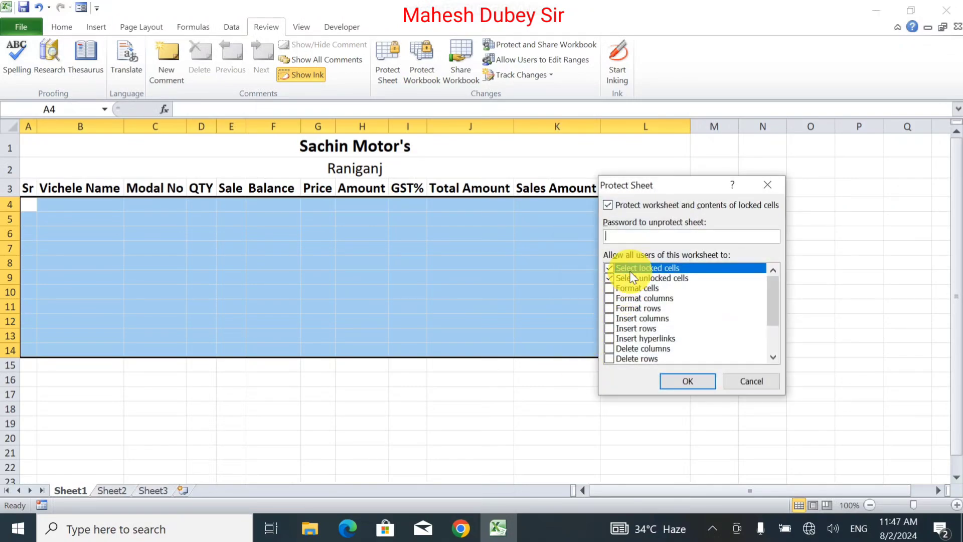
key(Return)
text(1)
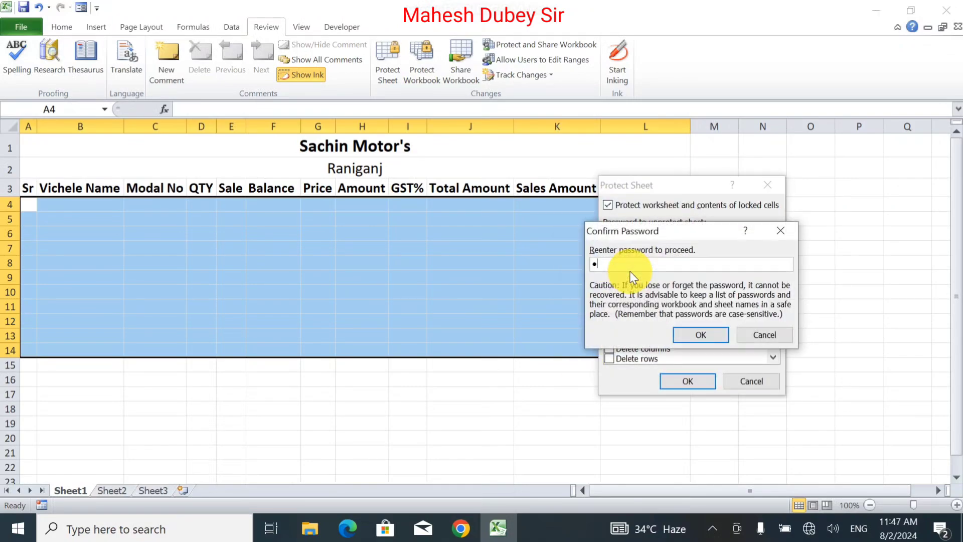
key(Return)
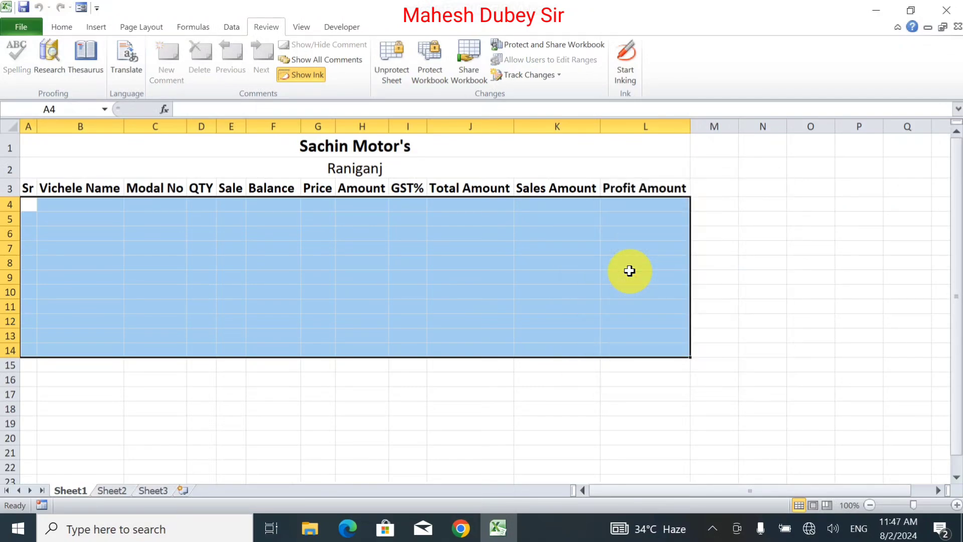
Test the sheet protection by trying to delete the location title in row 2.
click(155, 245)
click(156, 149)
key(Down)
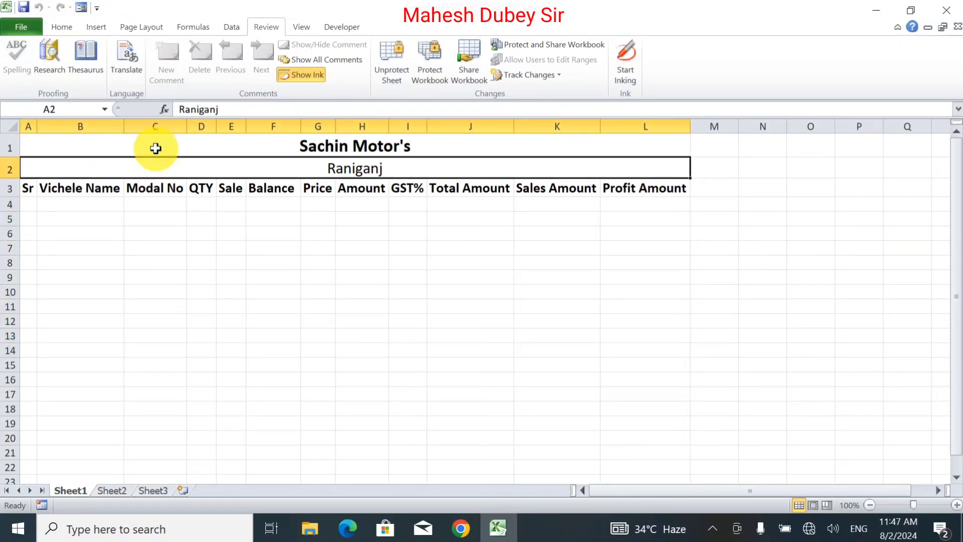
key(Delete)
key(Return)
Test the editable range by entering 7 in cell B5, and clear the cell again.
click(65, 216)
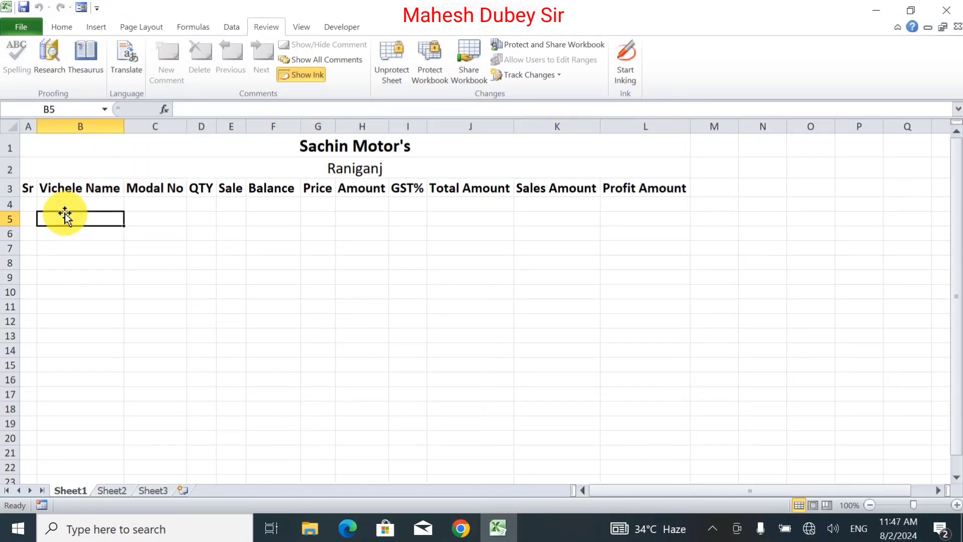
text(7)
click(102, 457)
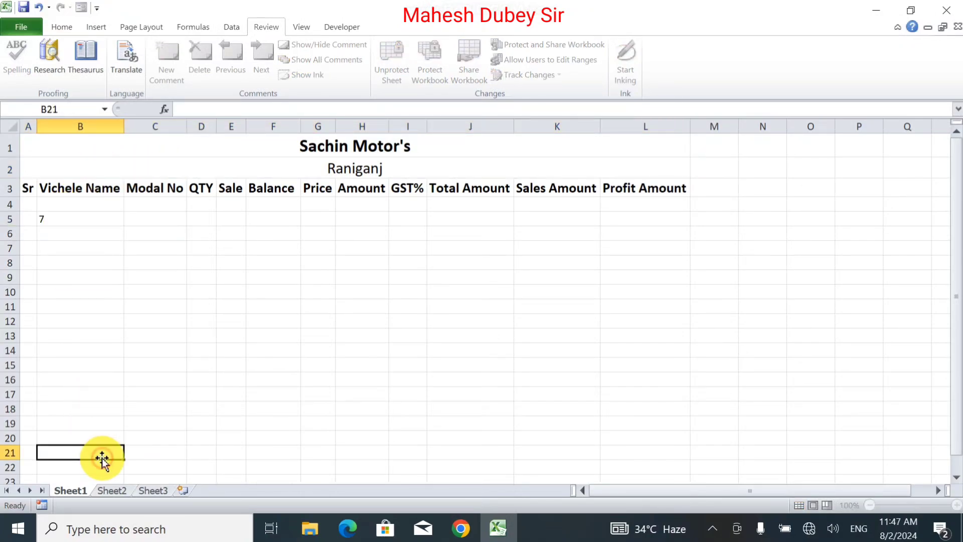
key(Return)
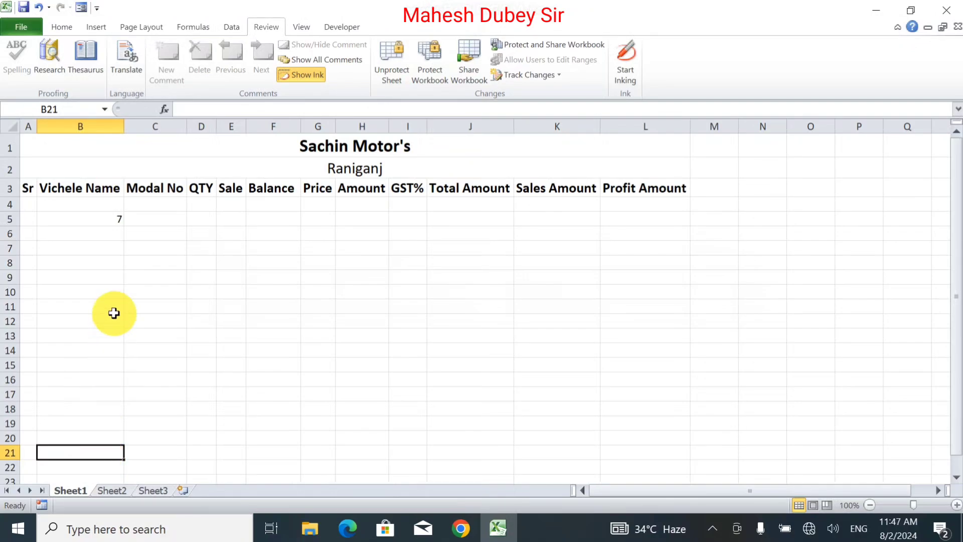
click(117, 215)
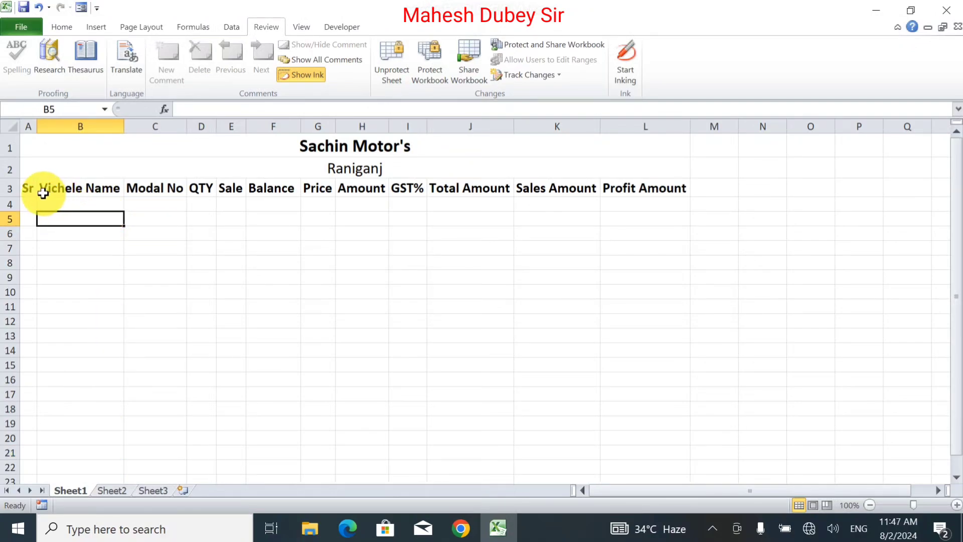
drag(26, 187, 672, 188)
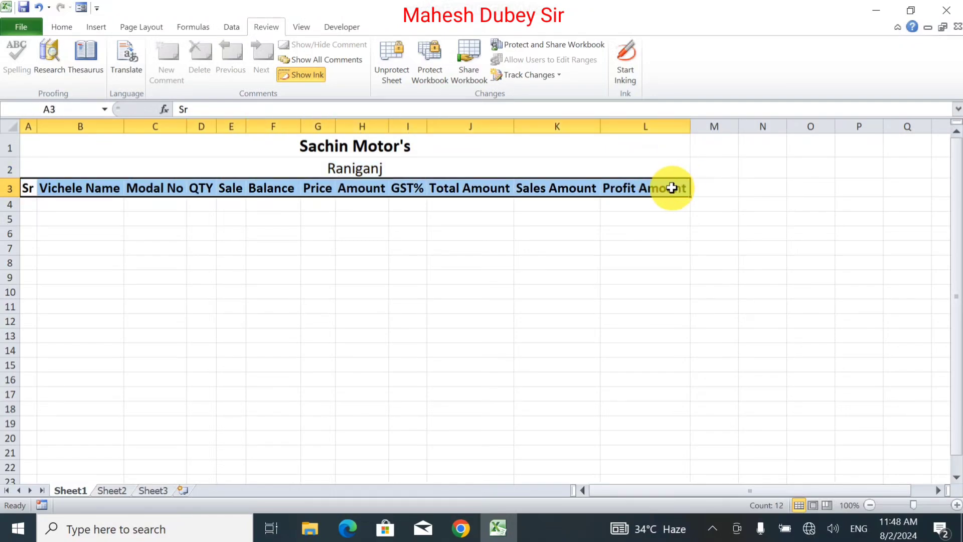
click(60, 28)
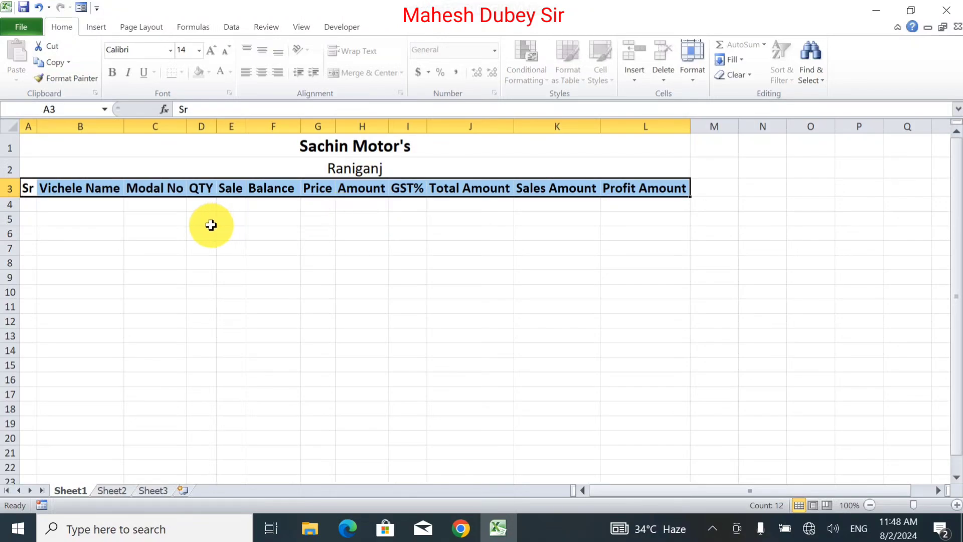
click(26, 205)
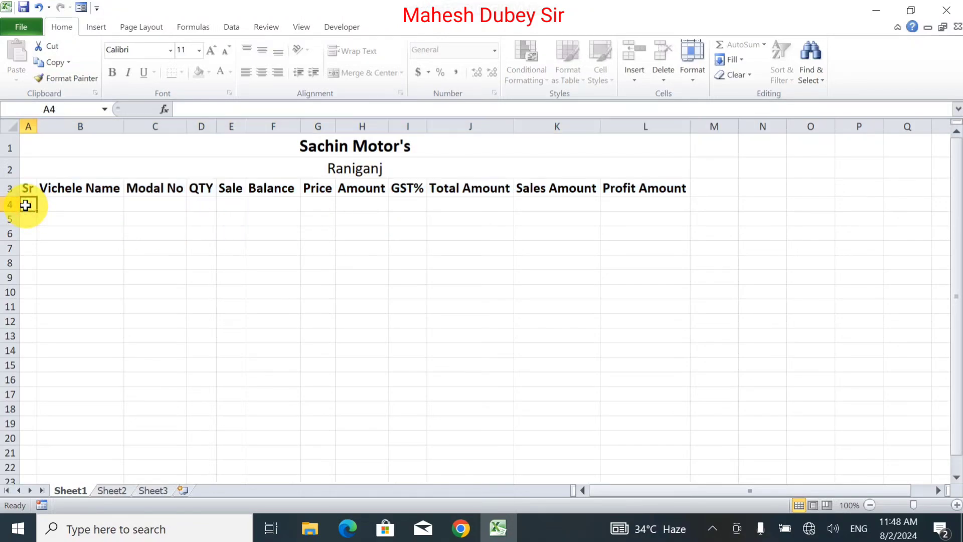
drag(26, 205, 540, 321)
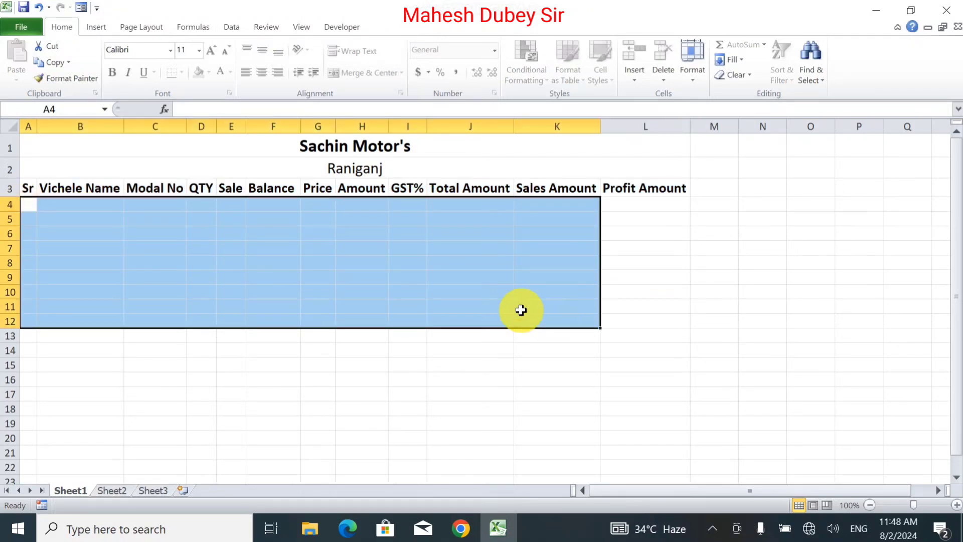
click(318, 274)
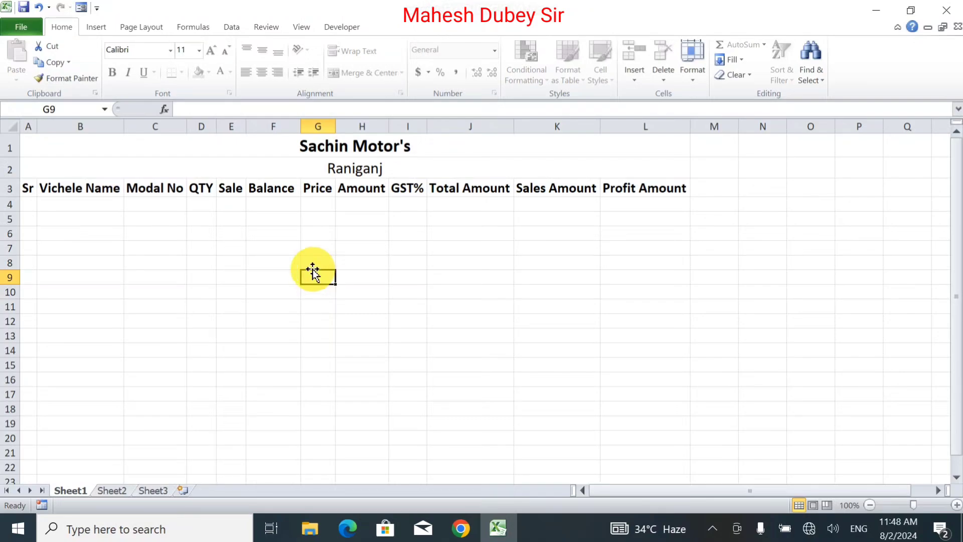
Enter 1 as a trial serial number in cell A4 and clear it again.
click(29, 202)
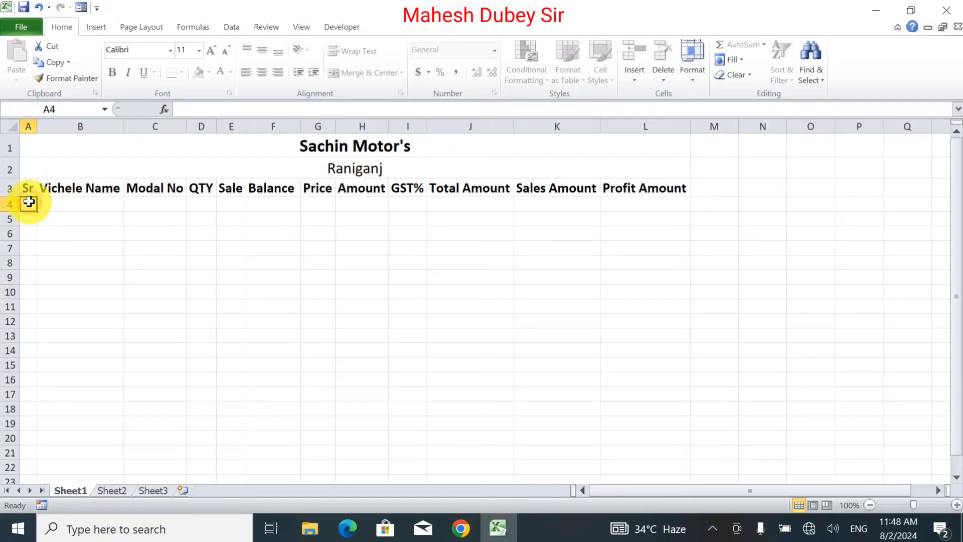
text(1)
key(Return)
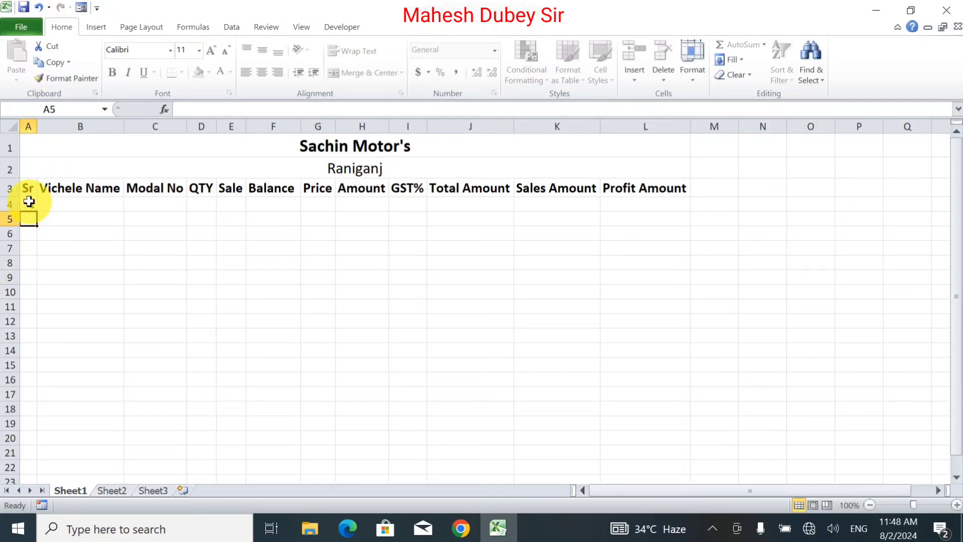
click(29, 202)
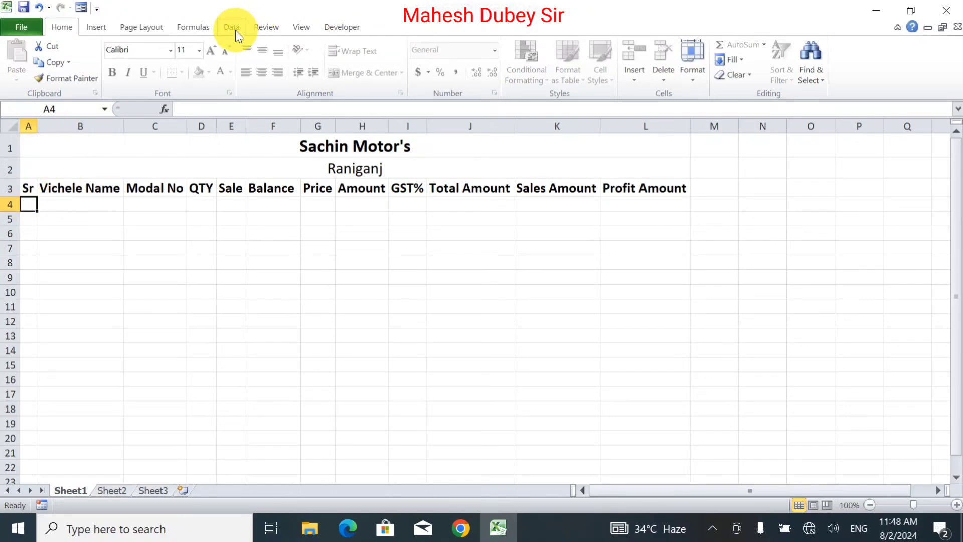
Unprotect the sheet by entering the sheet password.
click(268, 28)
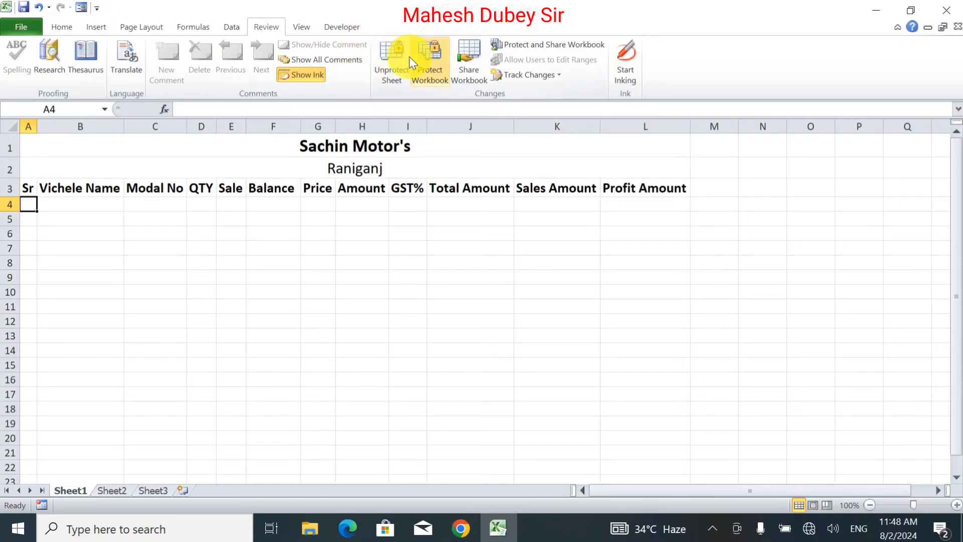
click(393, 60)
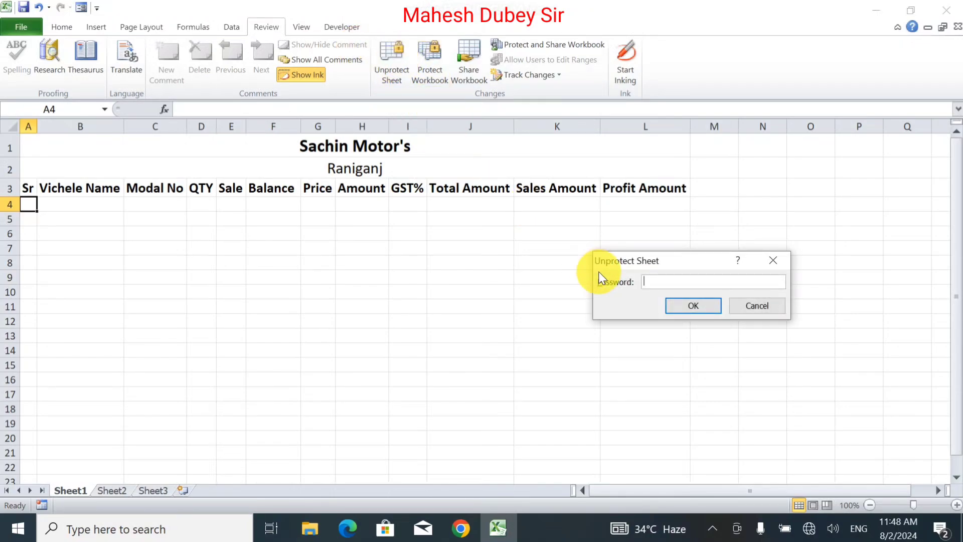
text(1)
key(Return)
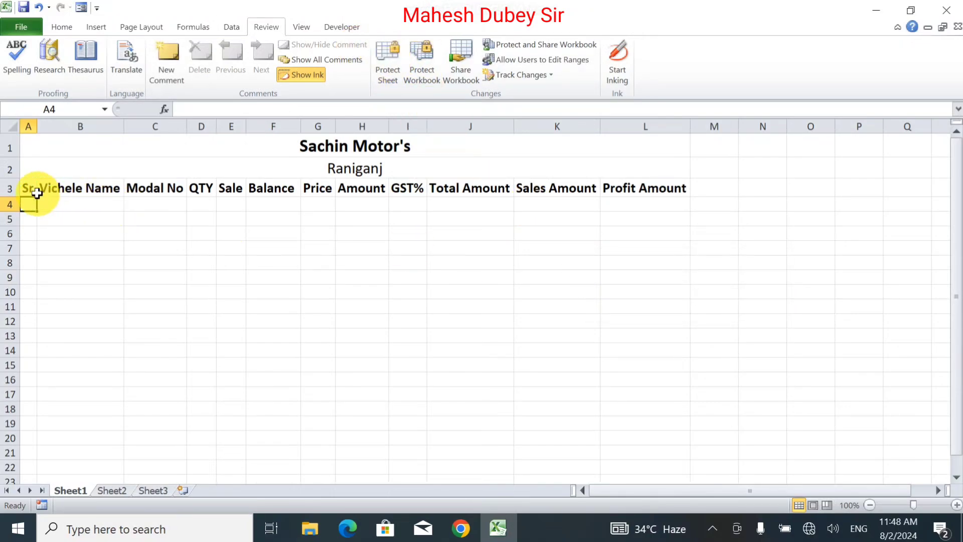
Center the title, location and header rows (A1:L3) both horizontally and vertically in their cells.
drag(27, 185, 635, 150)
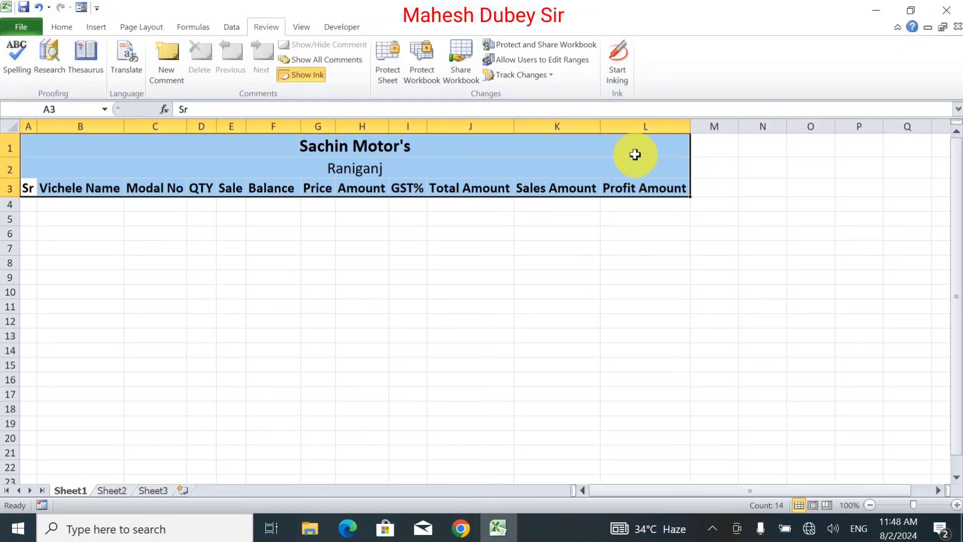
click(67, 28)
click(270, 72)
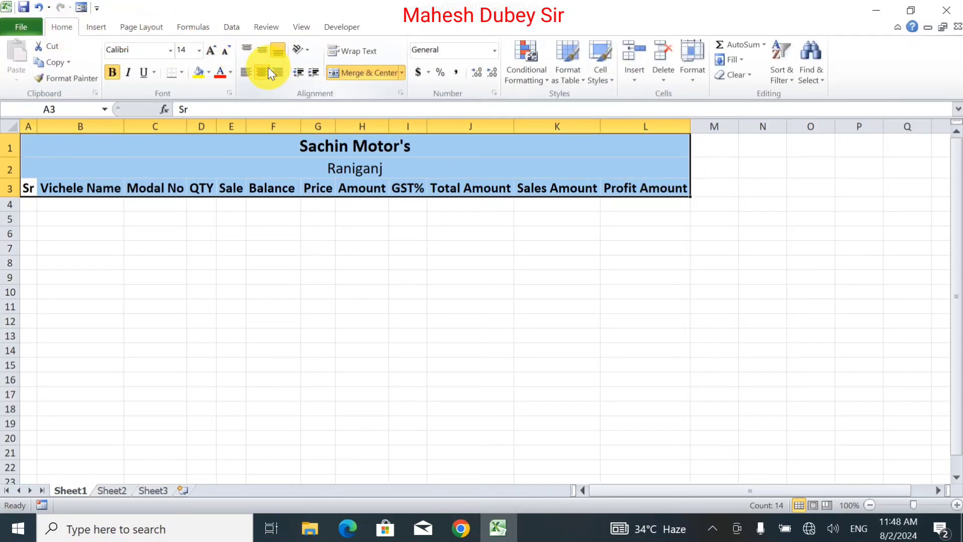
click(262, 51)
click(326, 248)
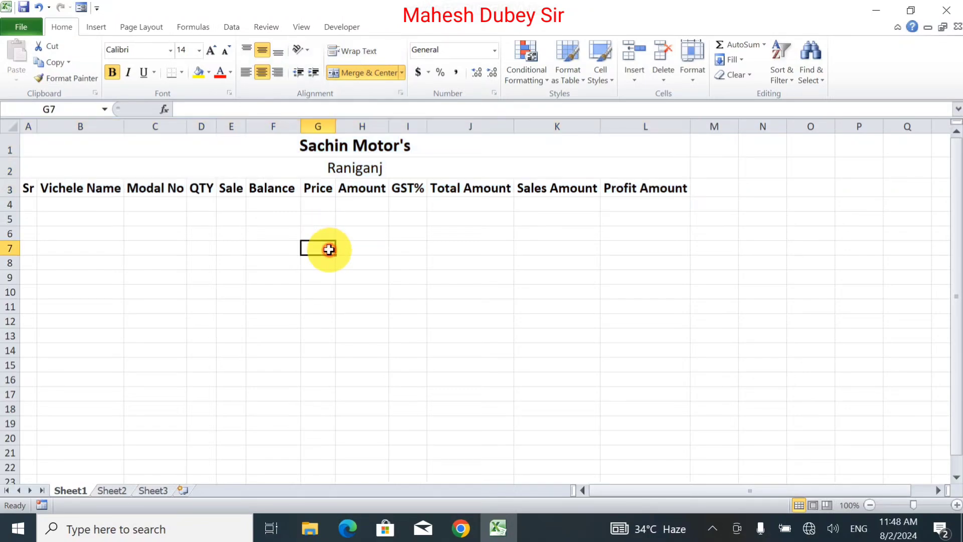
Fill the Sachin Motor's title row with tan and the Raniganj row with light orange.
click(48, 149)
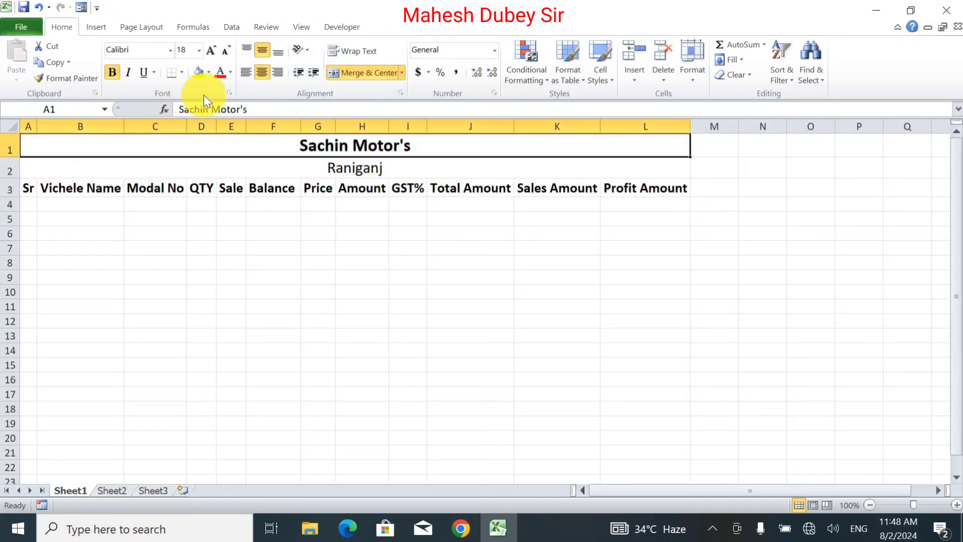
click(208, 72)
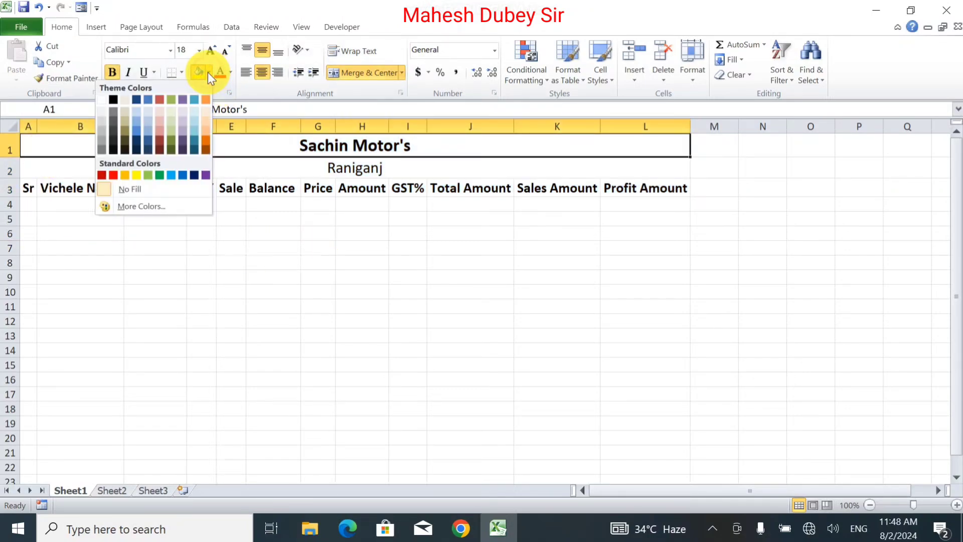
click(124, 118)
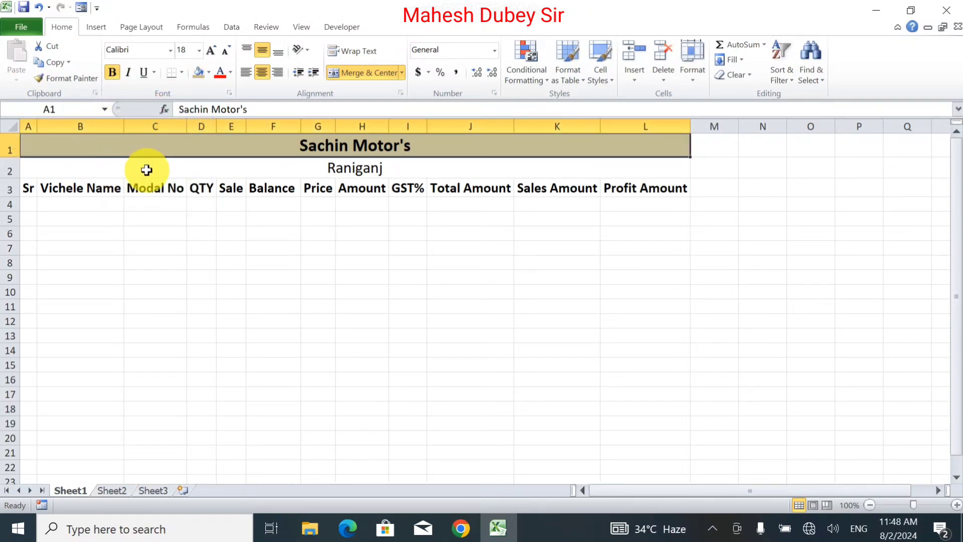
click(148, 168)
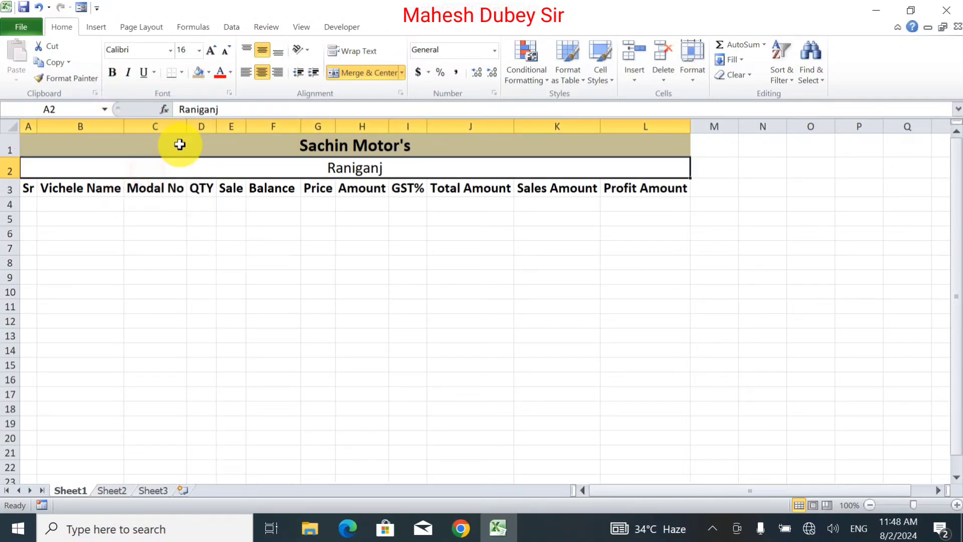
click(210, 72)
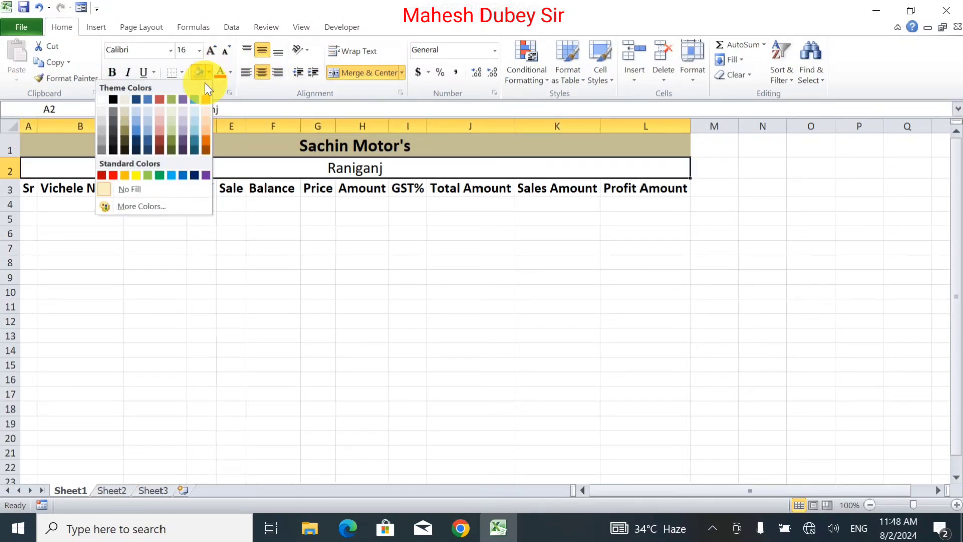
click(208, 112)
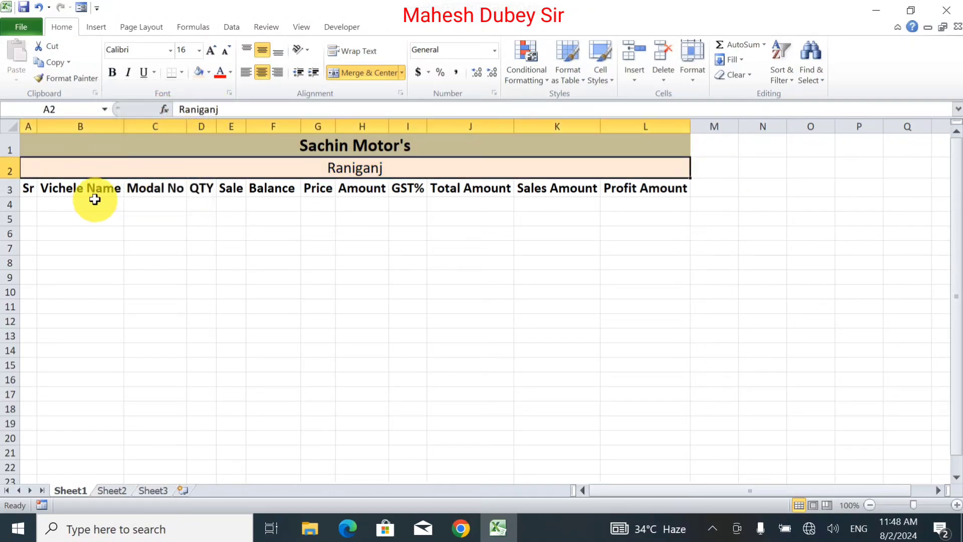
Fill the column header cells A3:L3 with light grey.
click(30, 190)
drag(31, 189, 630, 187)
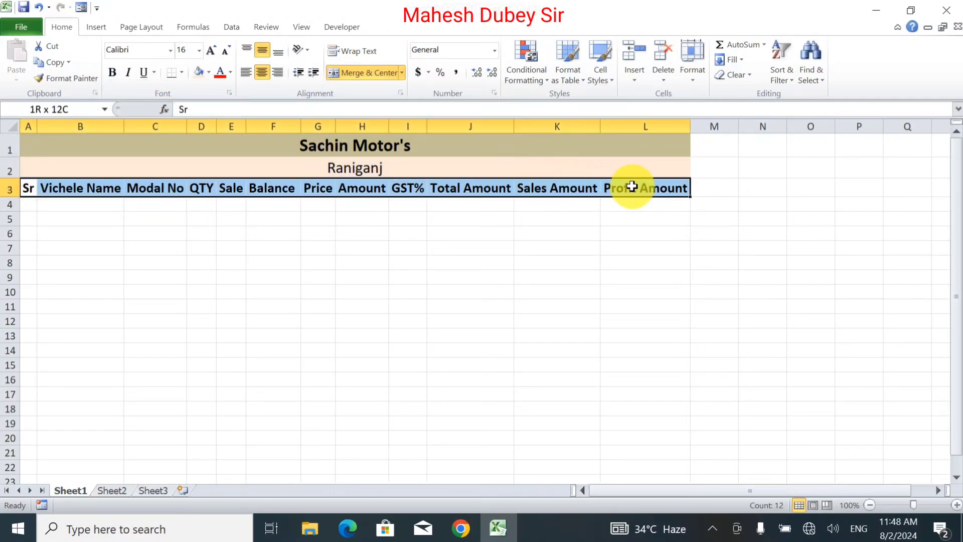
click(211, 76)
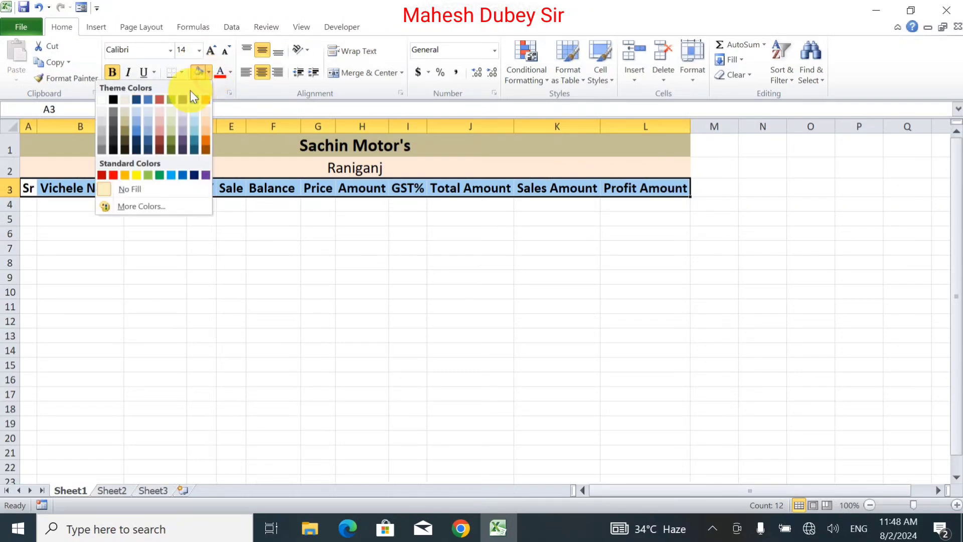
click(103, 122)
click(148, 256)
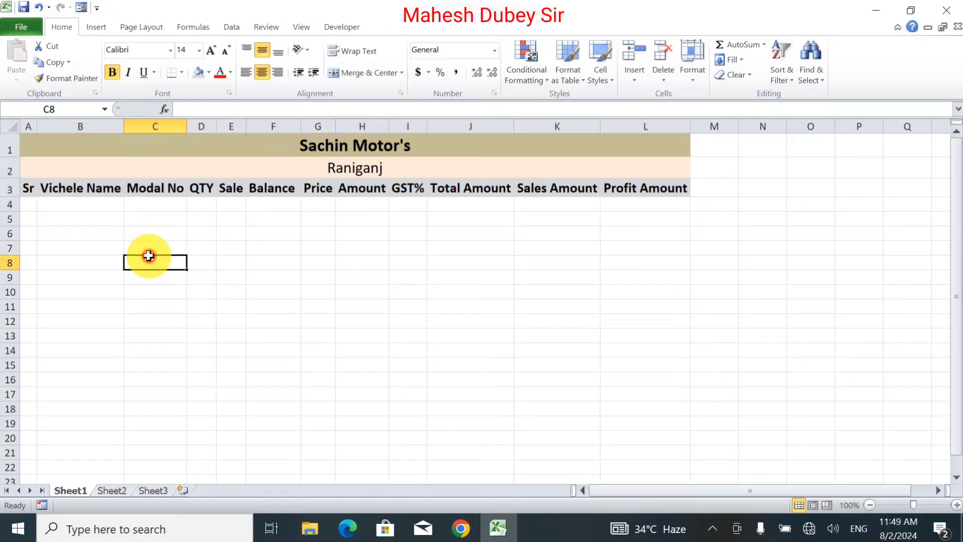
Apply all borders to the table range A3:L18.
drag(21, 187, 610, 406)
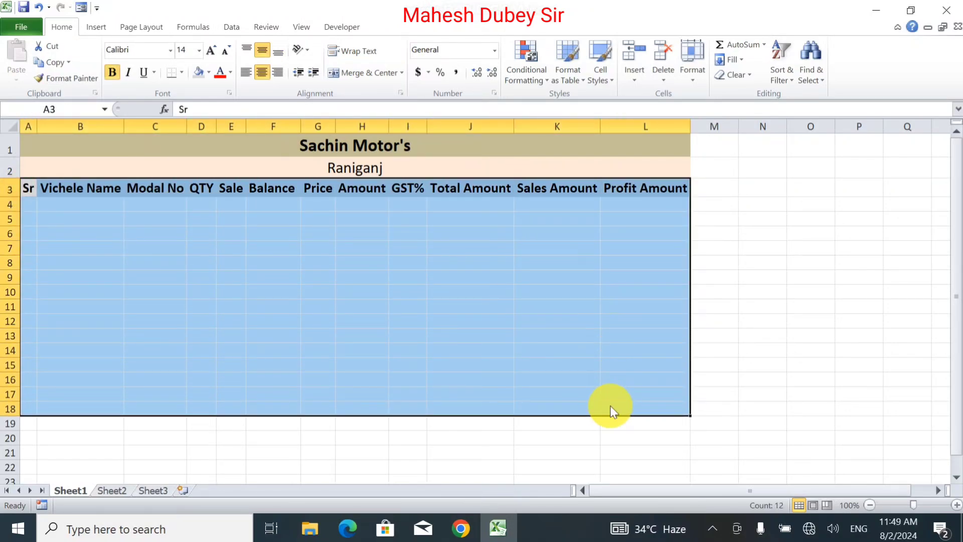
click(182, 74)
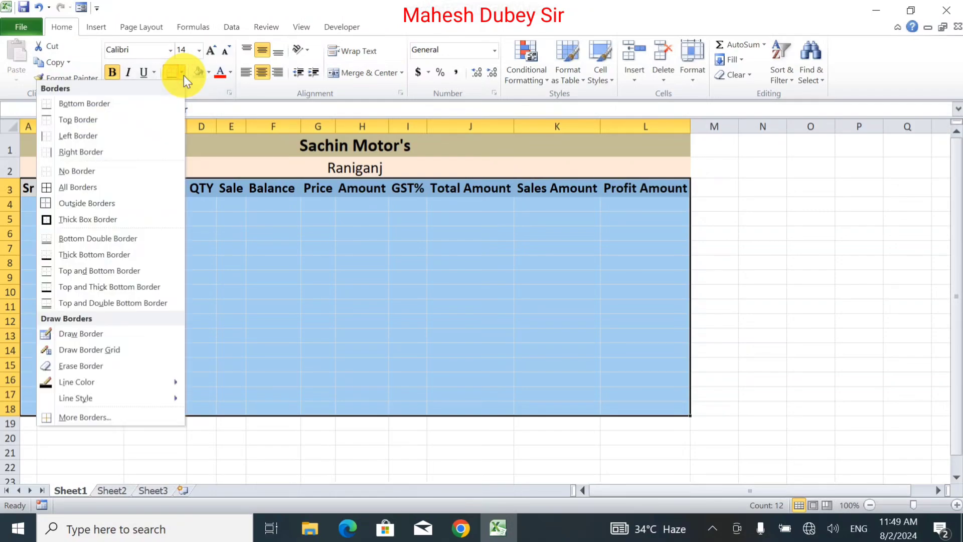
click(87, 193)
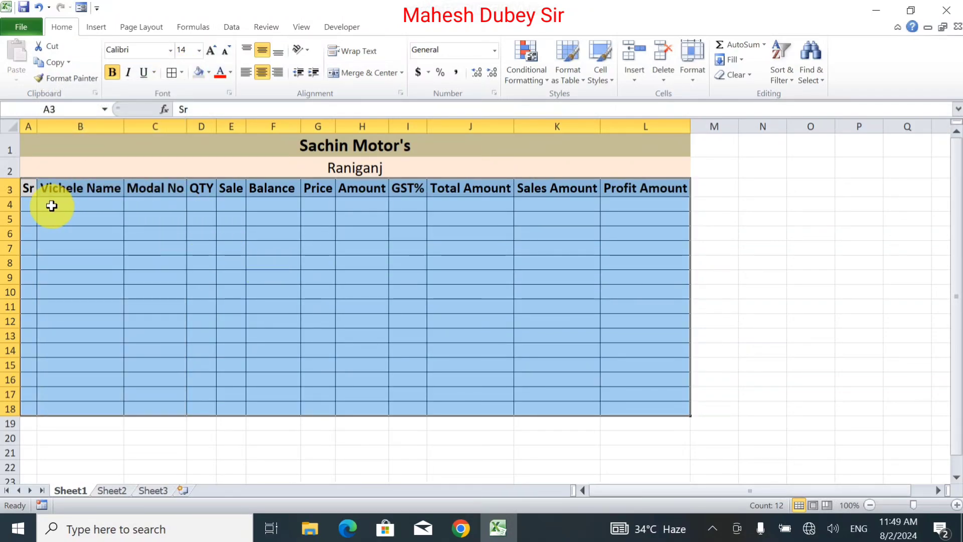
Protect the sheet with a password, entering and confirming the sheet password and keeping the default permissions.
drag(34, 206, 628, 401)
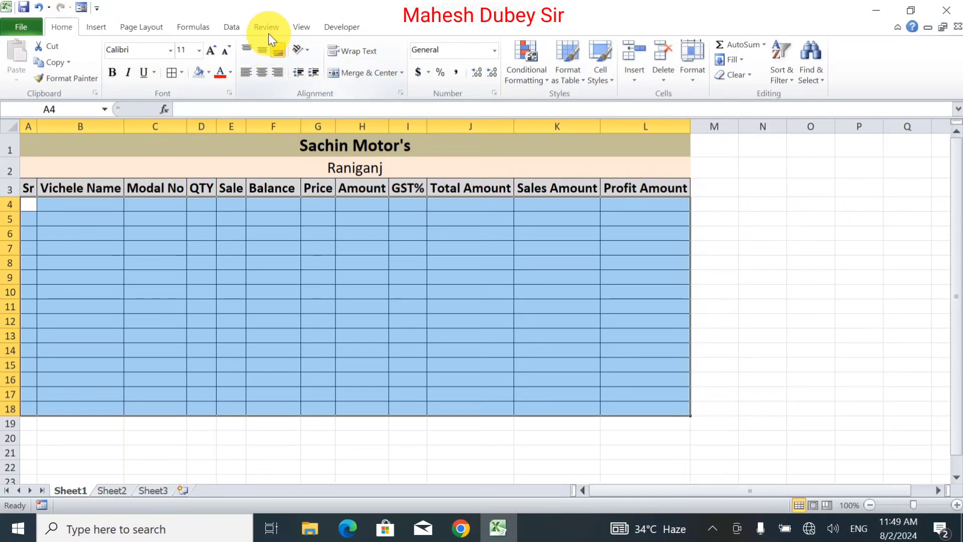
click(239, 24)
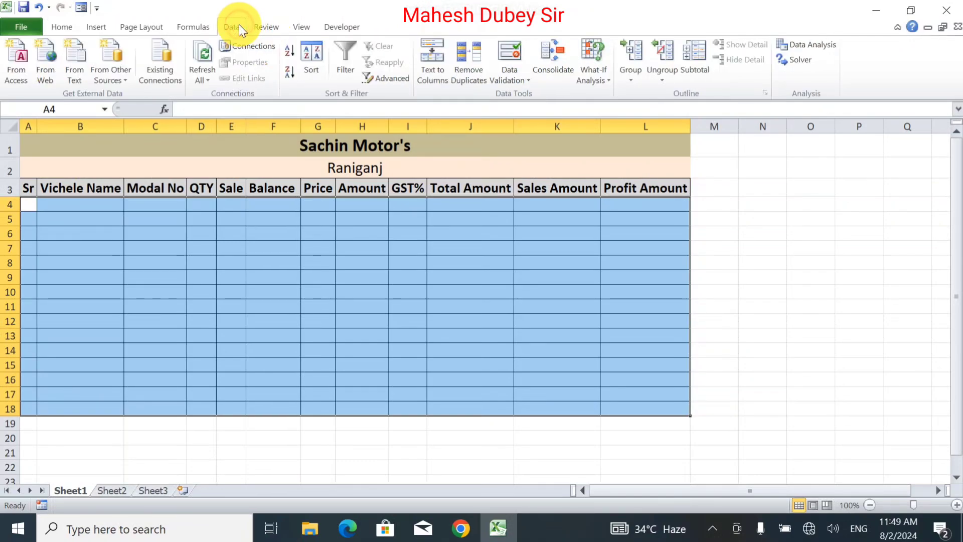
click(267, 27)
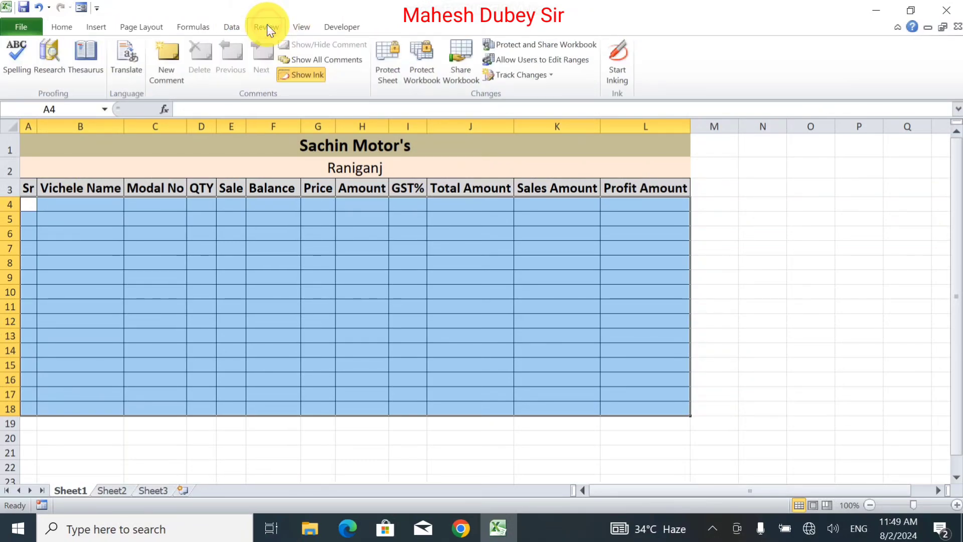
click(381, 61)
text(1)
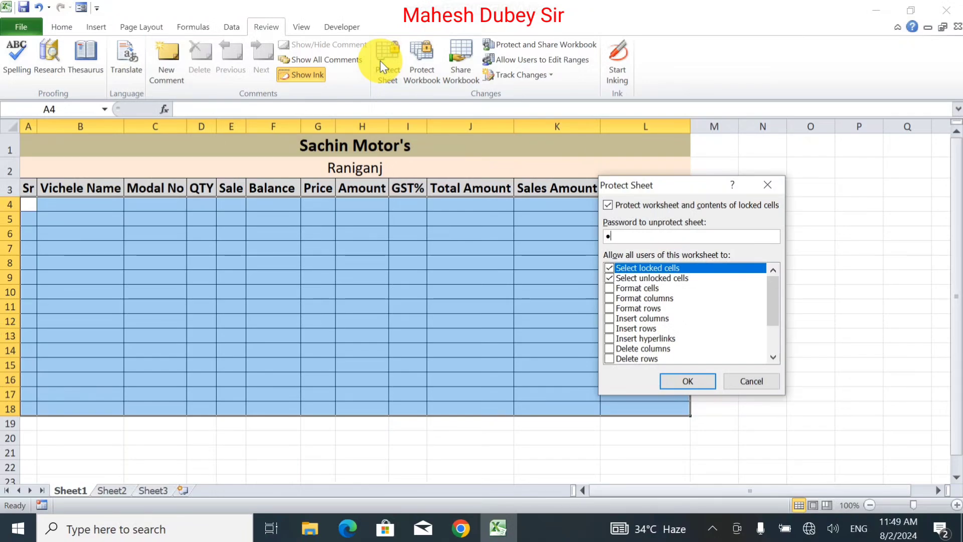
key(Return)
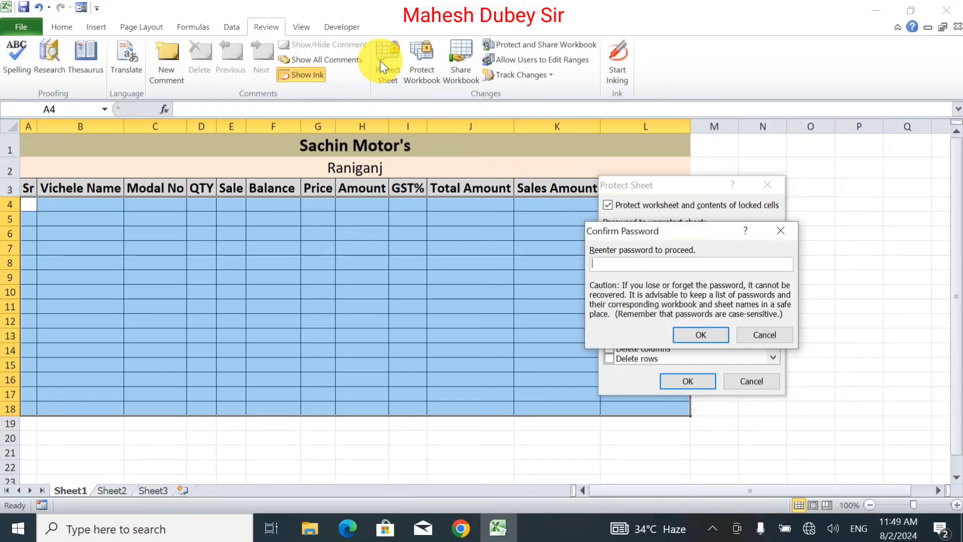
text(1)
key(Return)
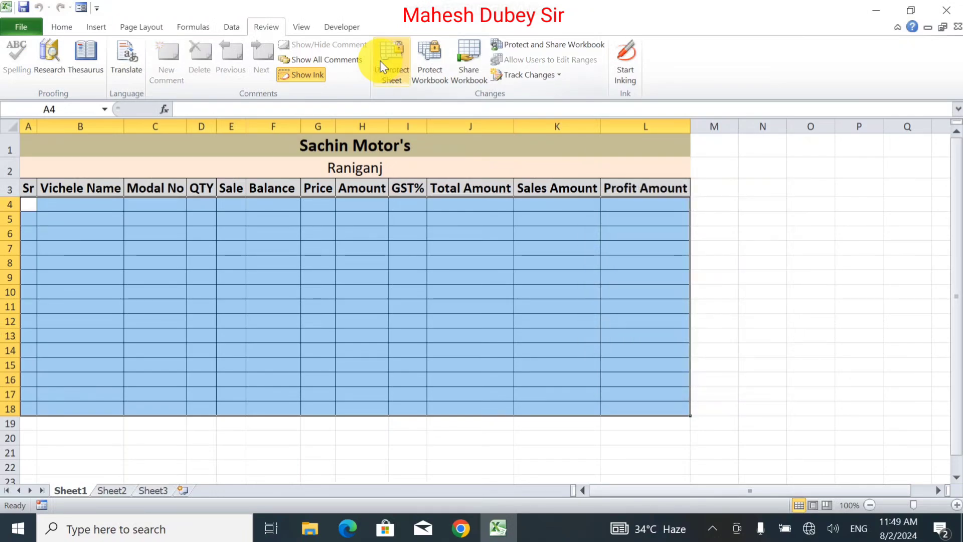
Test the sheet protection by entering and clearing a trial letter in B4 and trying to edit cell O12.
click(91, 211)
text(q)
key(BackSpace)
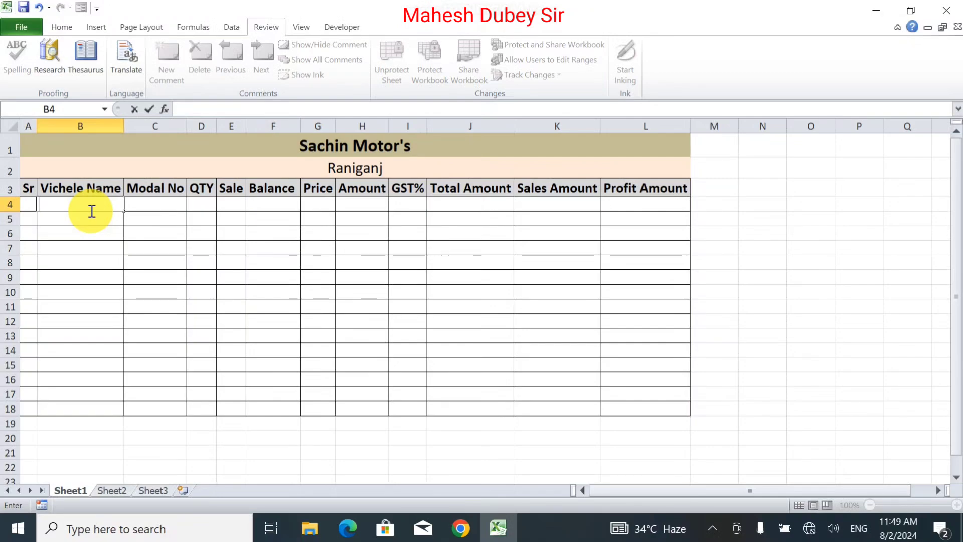
double_click(791, 327)
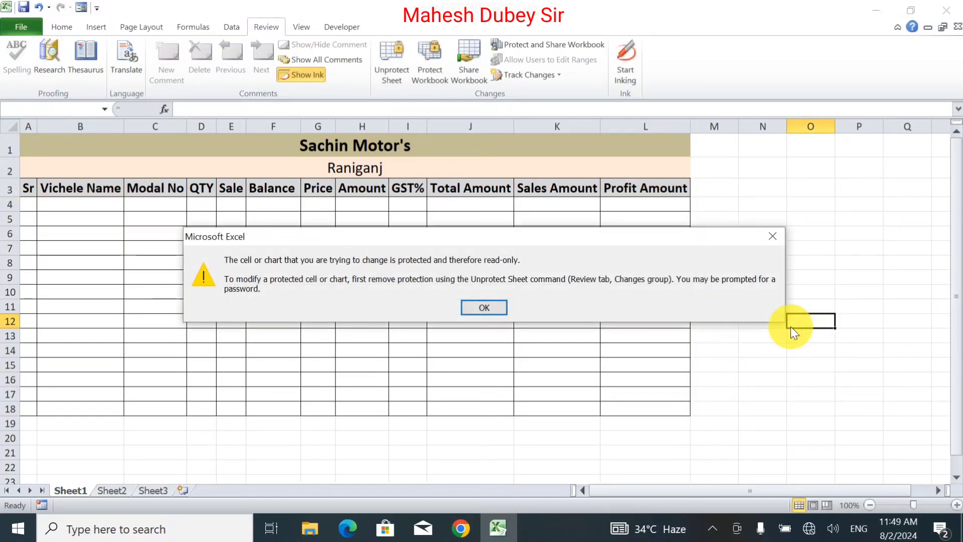
key(Return)
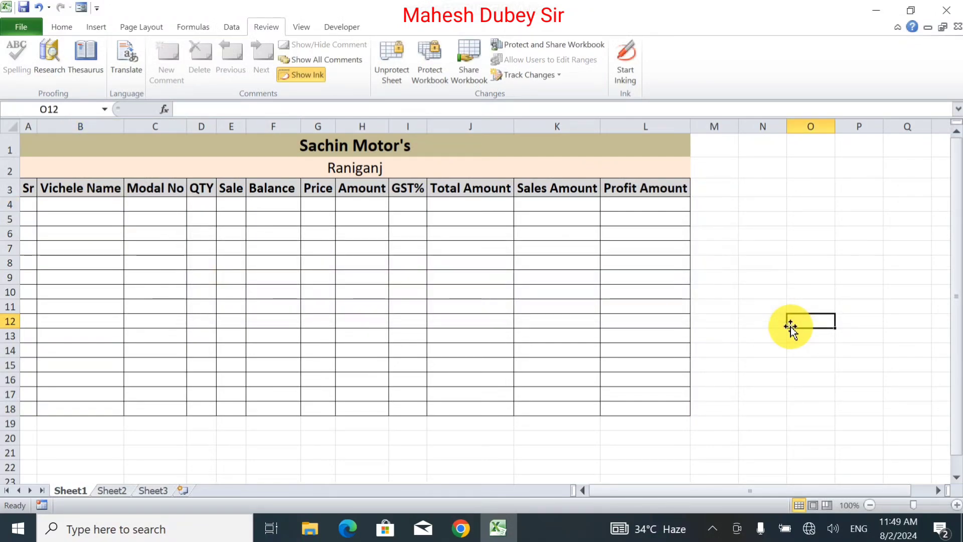
Enter serial number 1 in A4 and the vehicle name Rang Rover in B4.
click(28, 203)
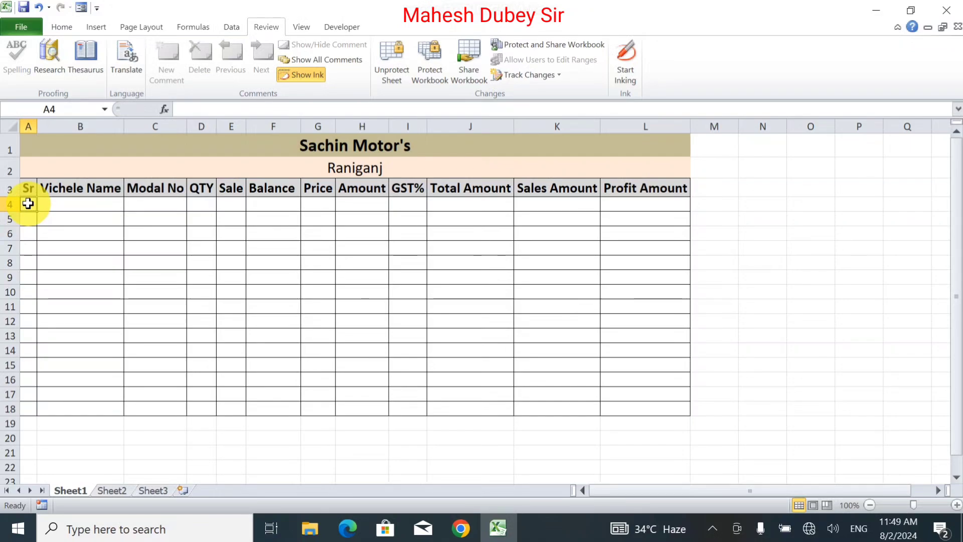
text(1)
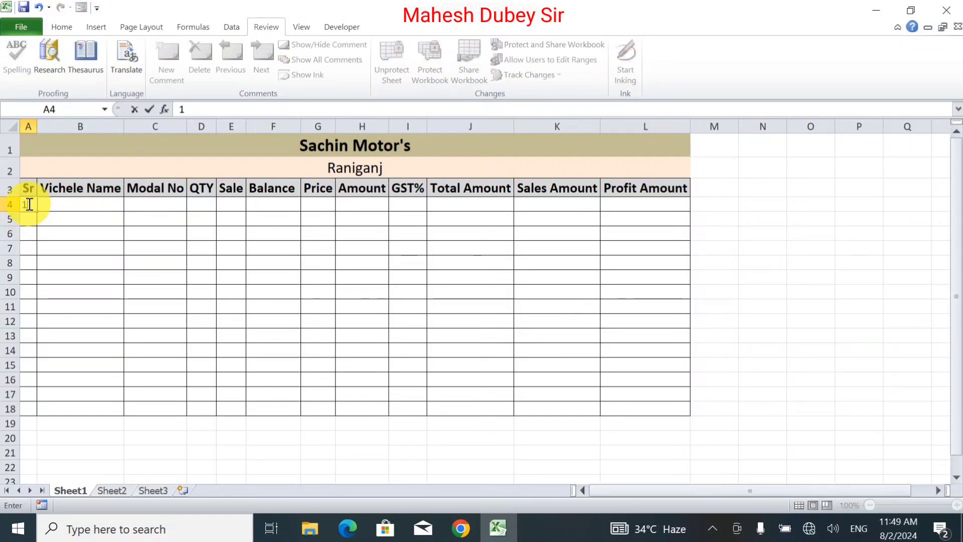
key(ctrl+Return)
click(71, 206)
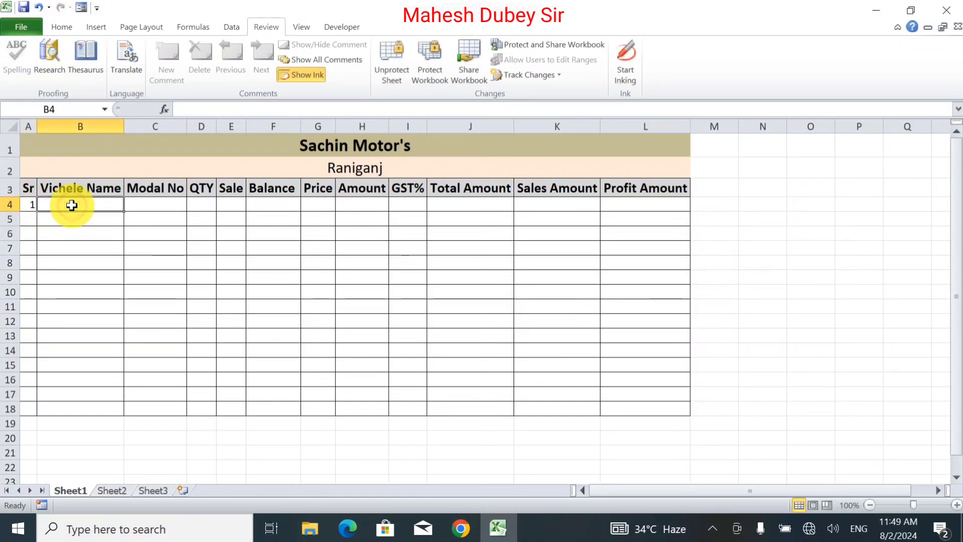
text(Ma)
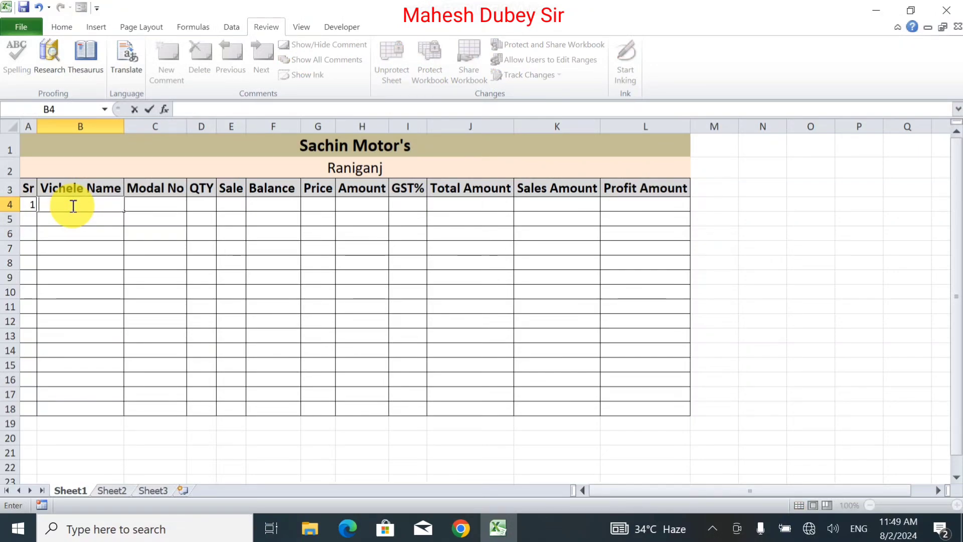
text(Rang R)
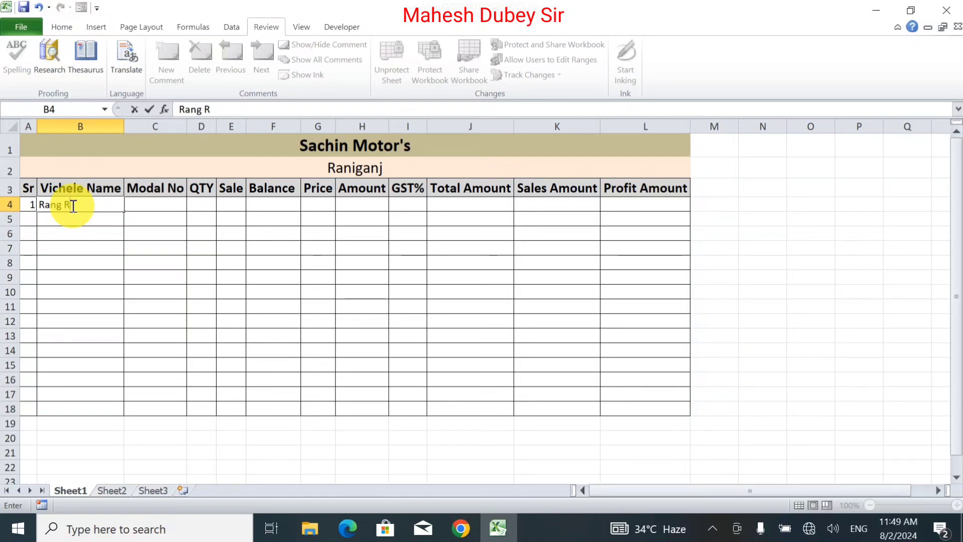
text(over)
key(ctrl+Return)
Enter model number 2024 in C4, quantity 2 in D4 and sale 1 in E4.
click(182, 211)
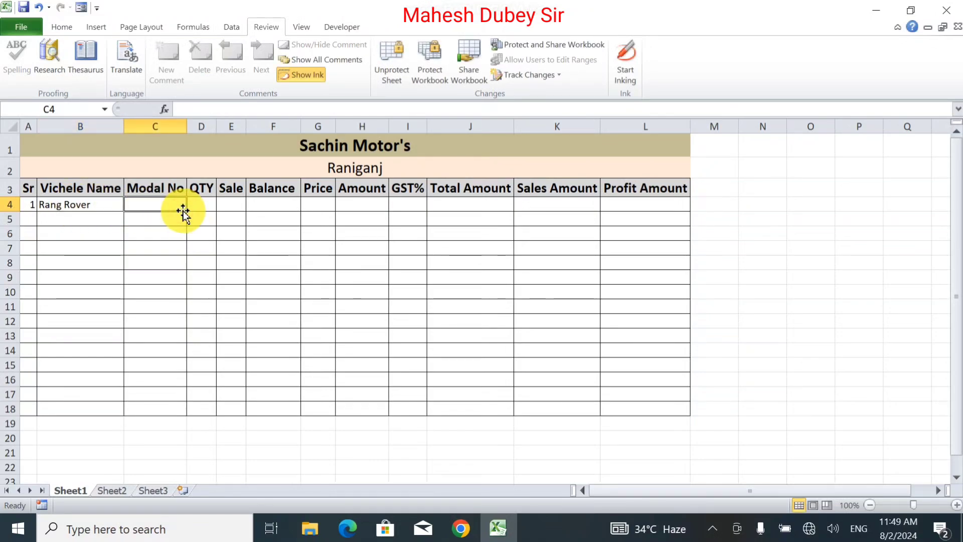
text(2024)
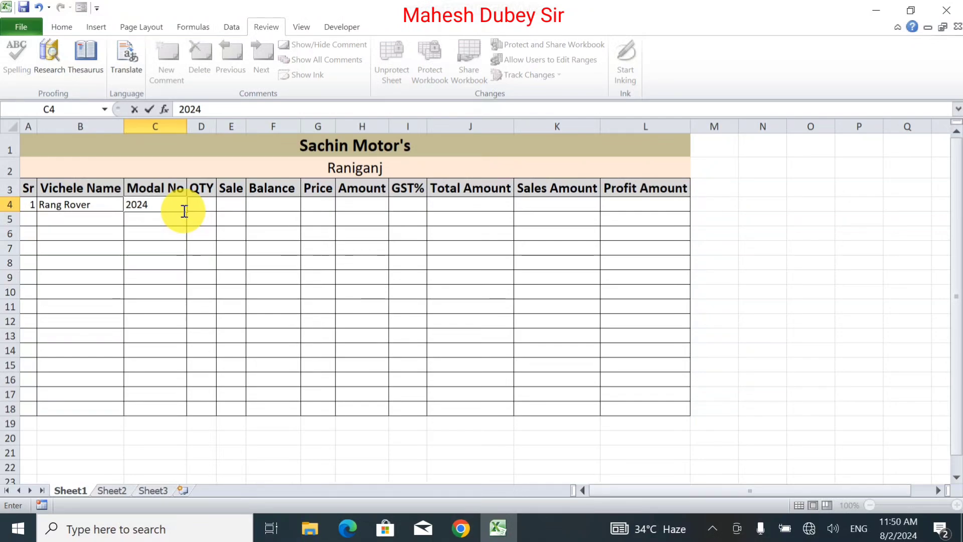
click(198, 208)
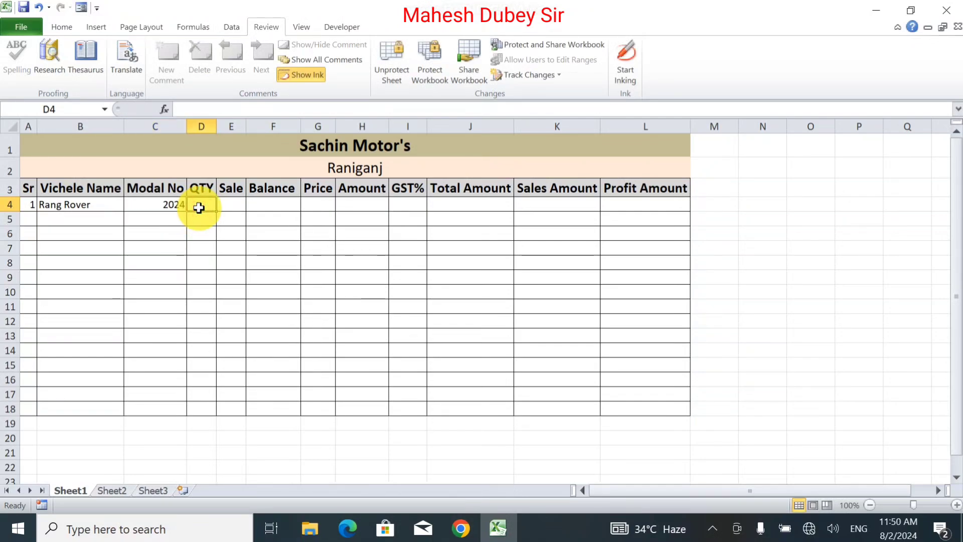
text(2)
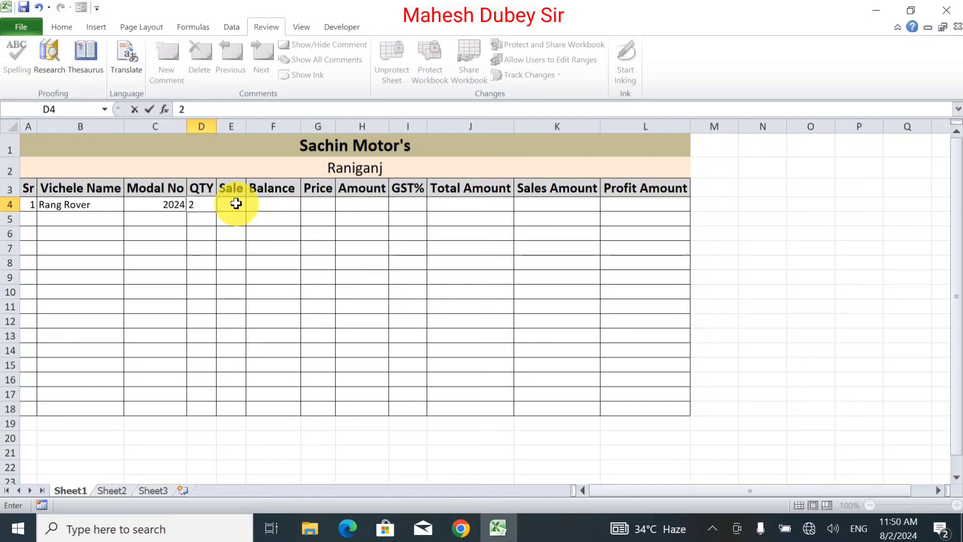
key(ctrl+Return)
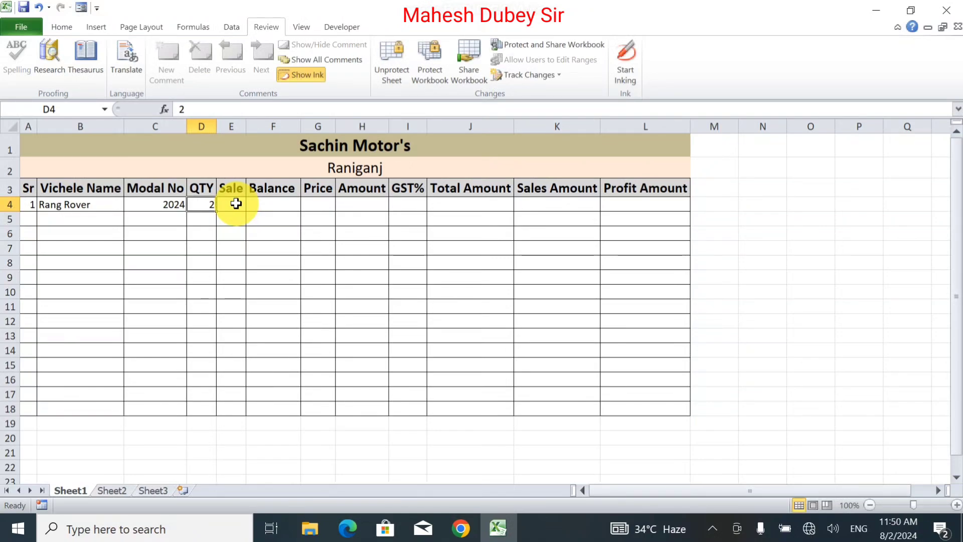
click(236, 204)
text(1)
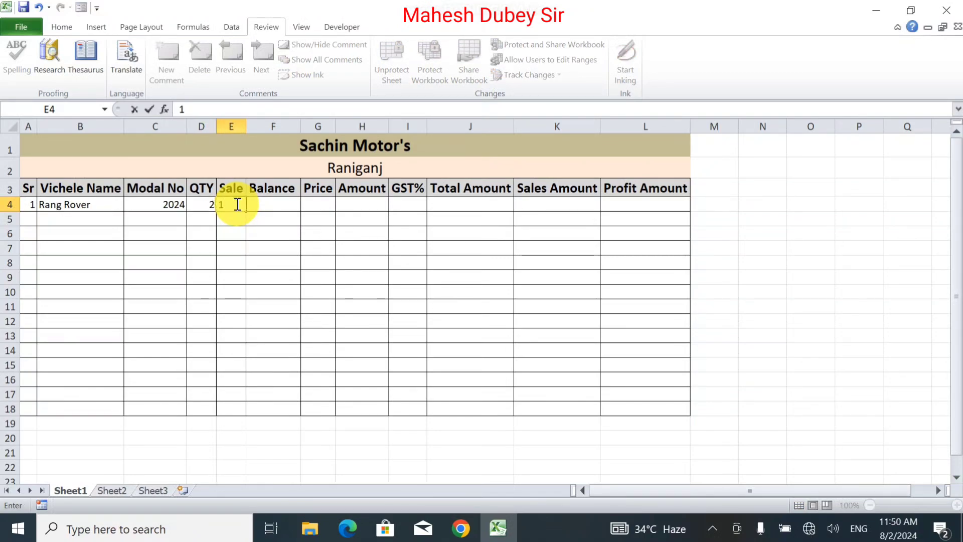
key(Tab)
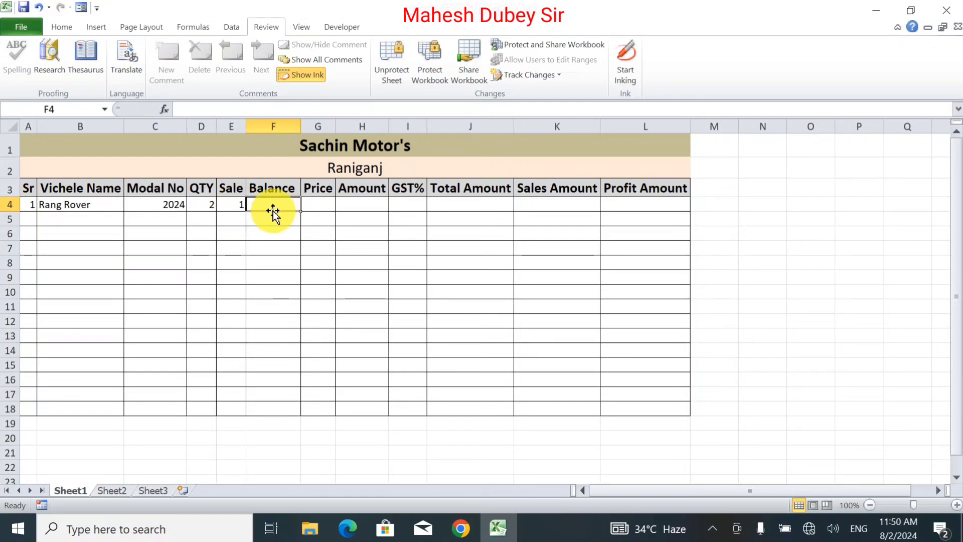
Calculate the balance in F4 with the formula =D4-E4.
text(=)
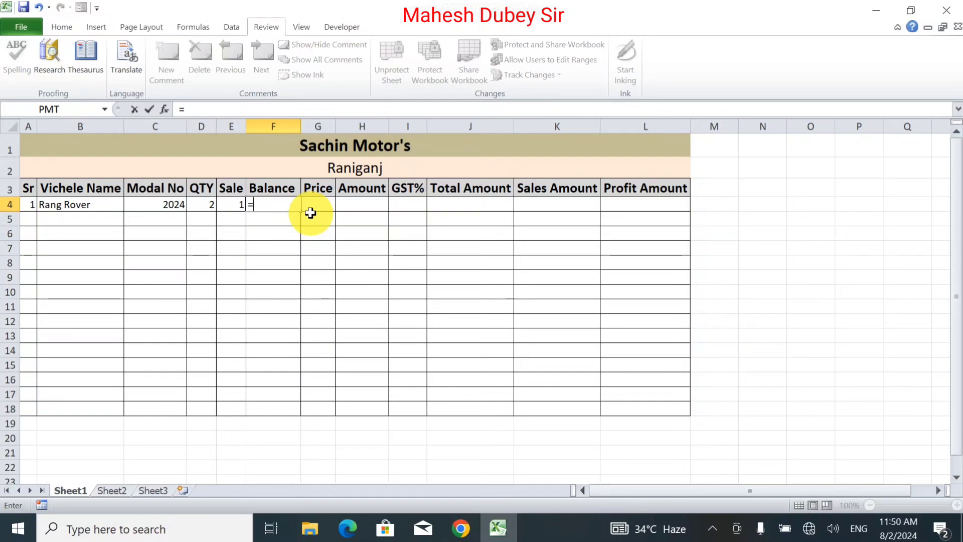
click(205, 206)
text(-)
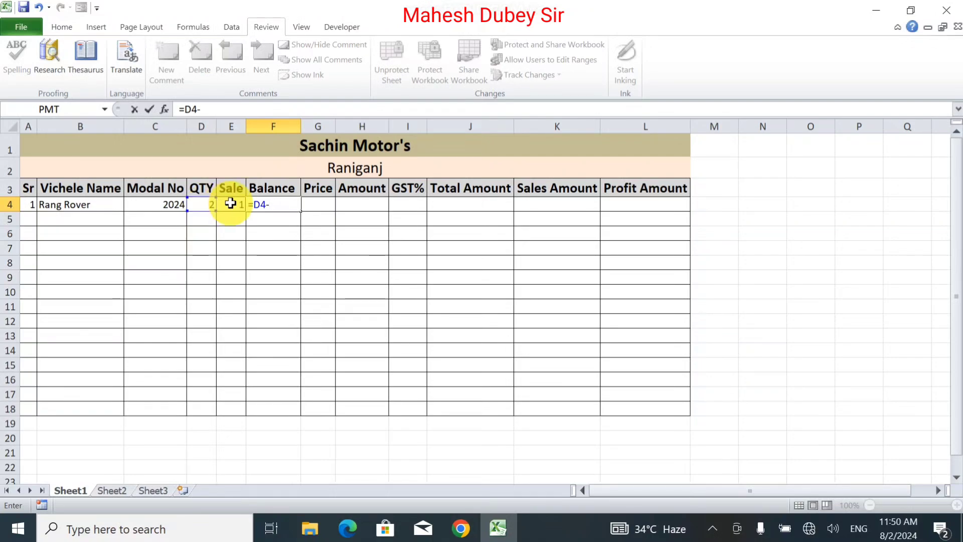
click(230, 203)
key(Return)
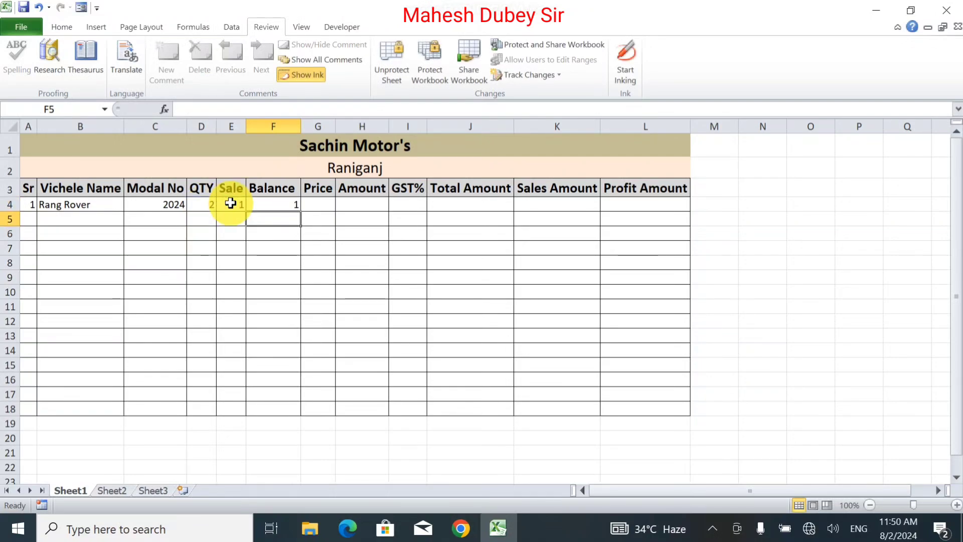
click(265, 205)
Enter the price 20000000 for the Rang Rover in G4.
click(316, 203)
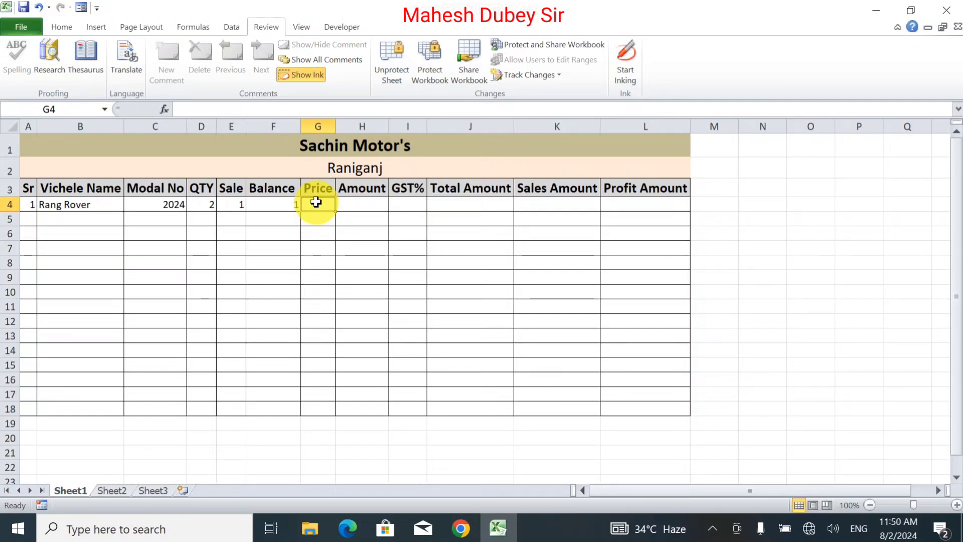
text(=)
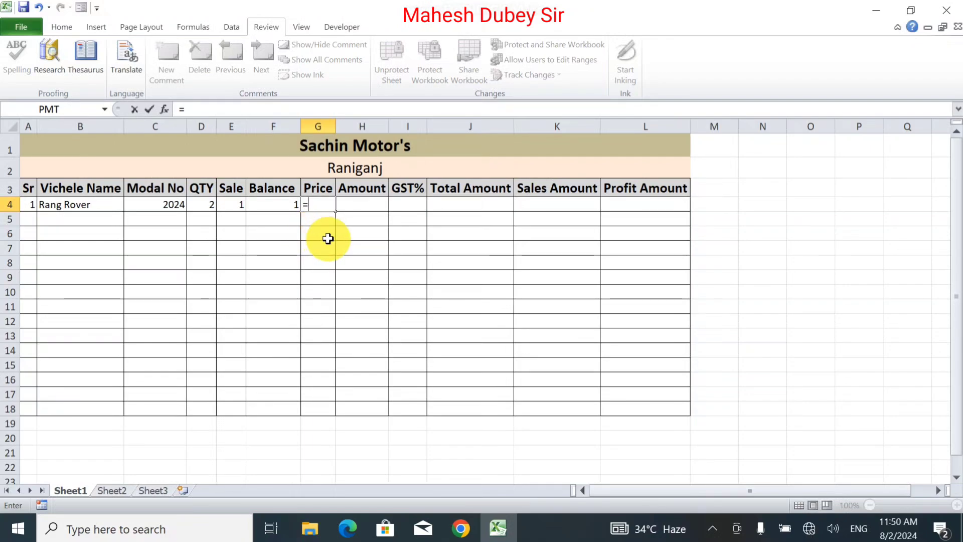
key(BackSpace)
text(20000)
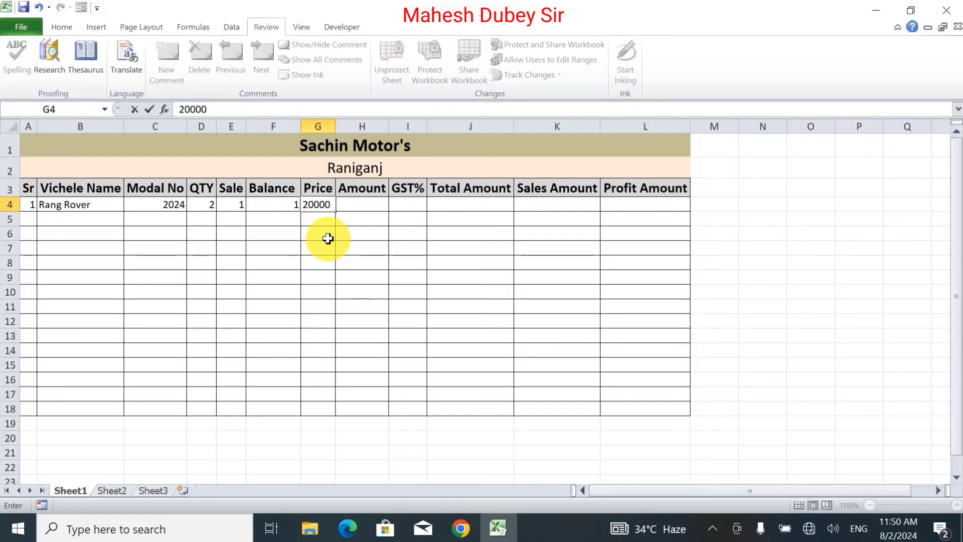
text(00)
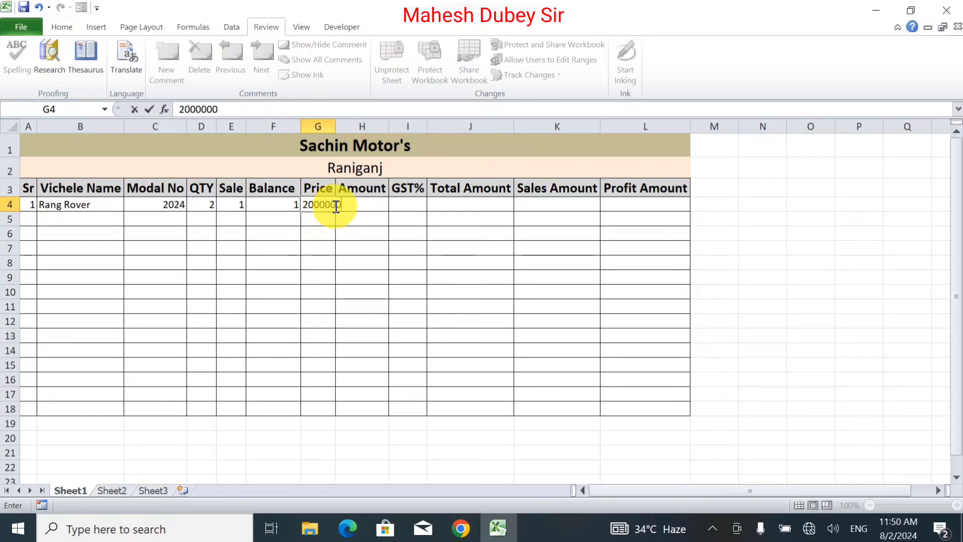
text(0)
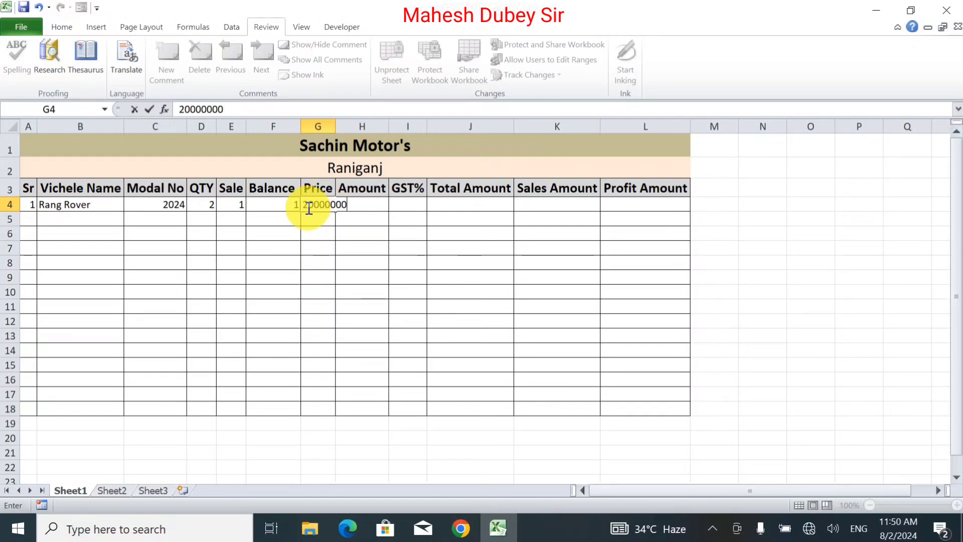
key(Tab)
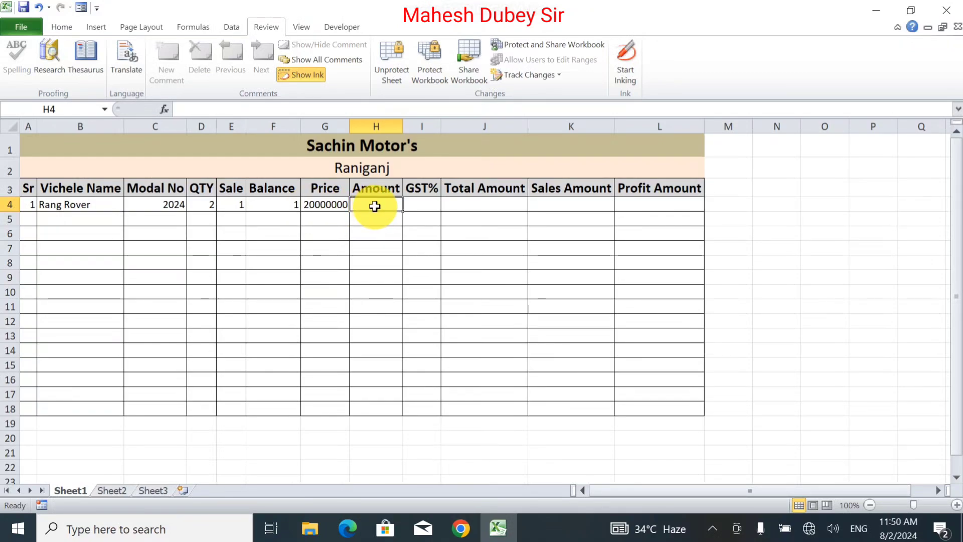
Calculate the amount in H4 as quantity times price with the formula =D4*G4.
text(=)
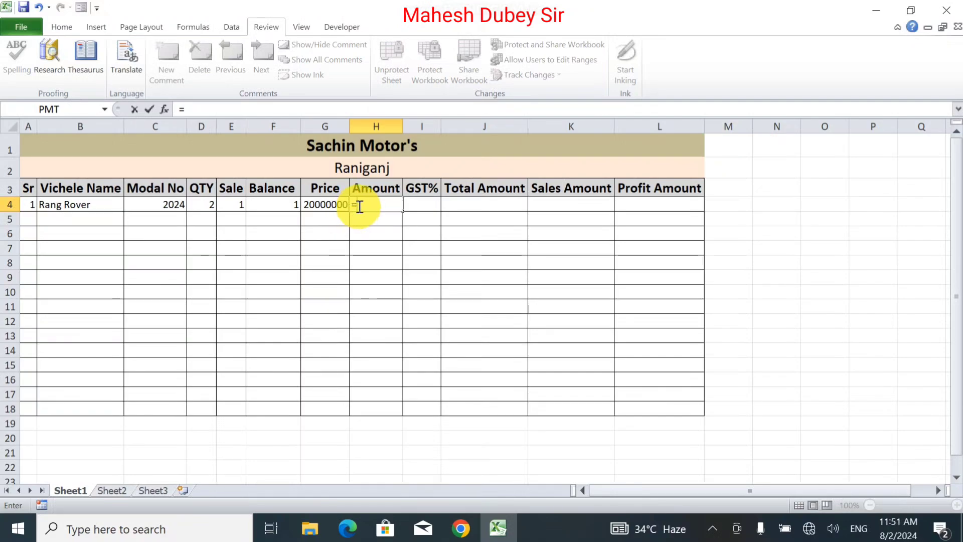
click(200, 202)
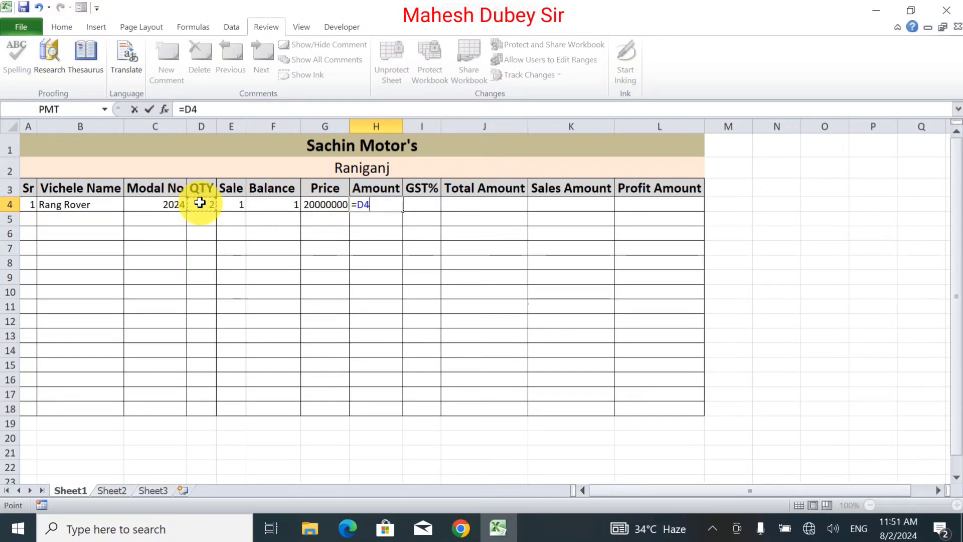
text(*)
click(324, 210)
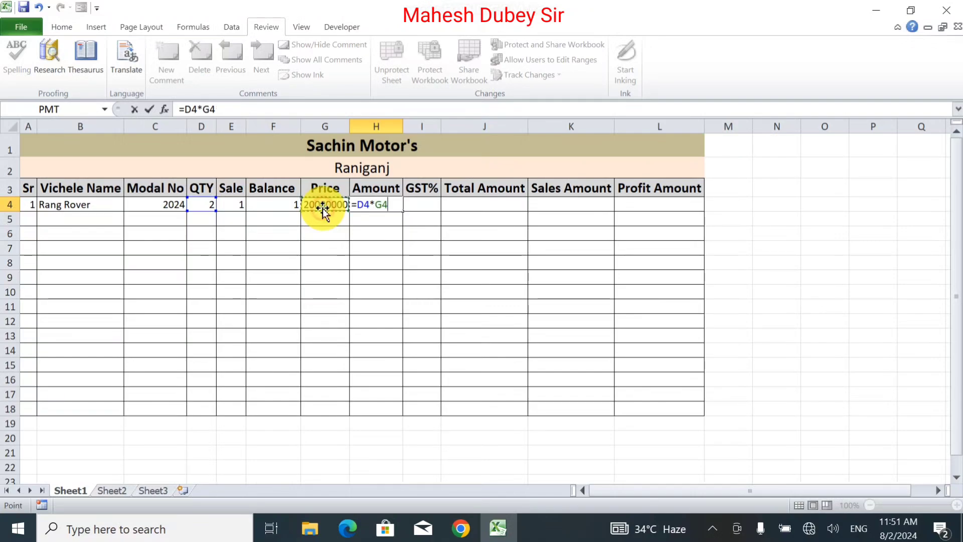
key(Return)
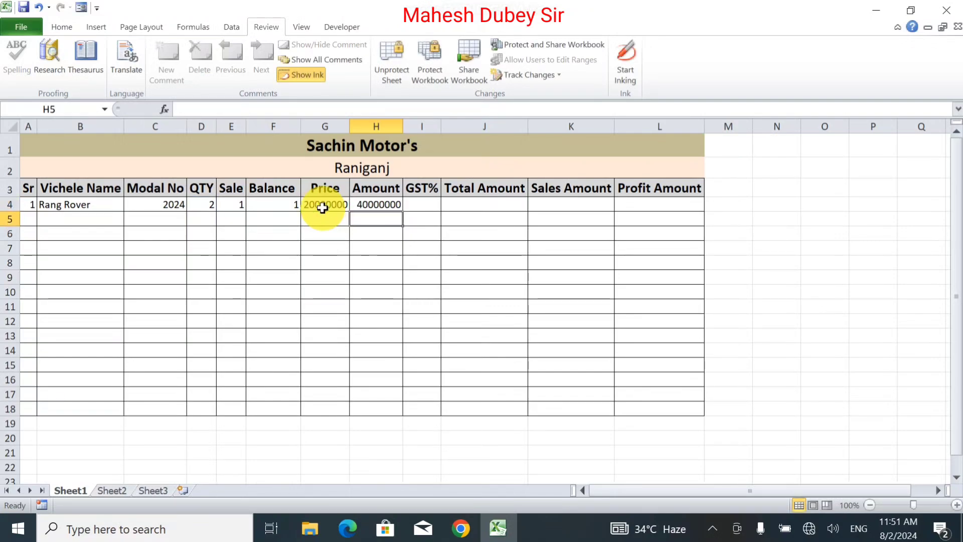
Enter a GST rate of 22% in I4.
click(414, 203)
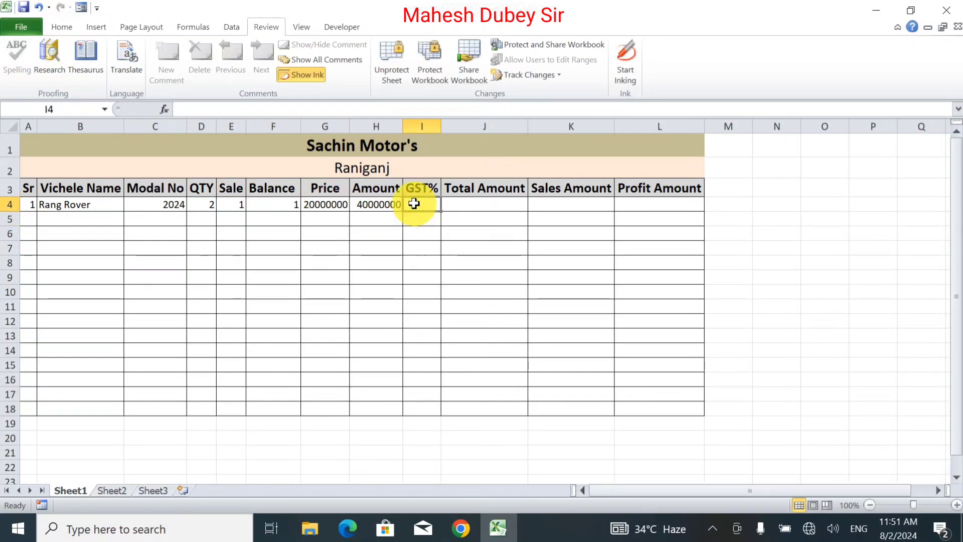
text(2)
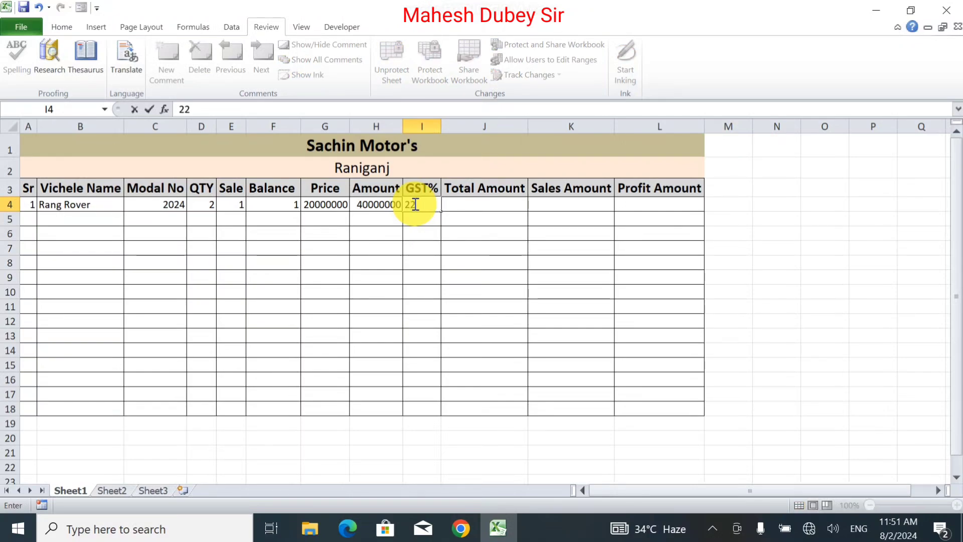
text(2)
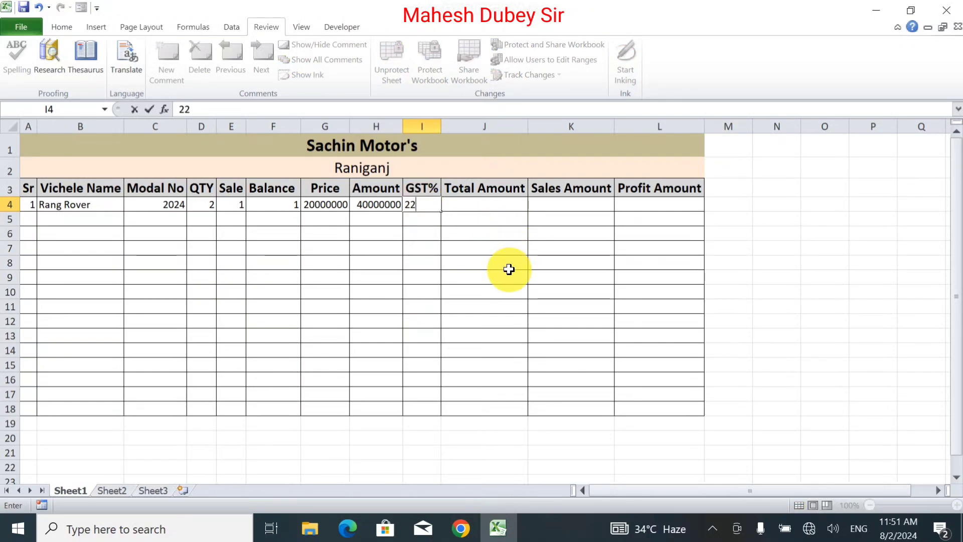
text(%)
key(Tab)
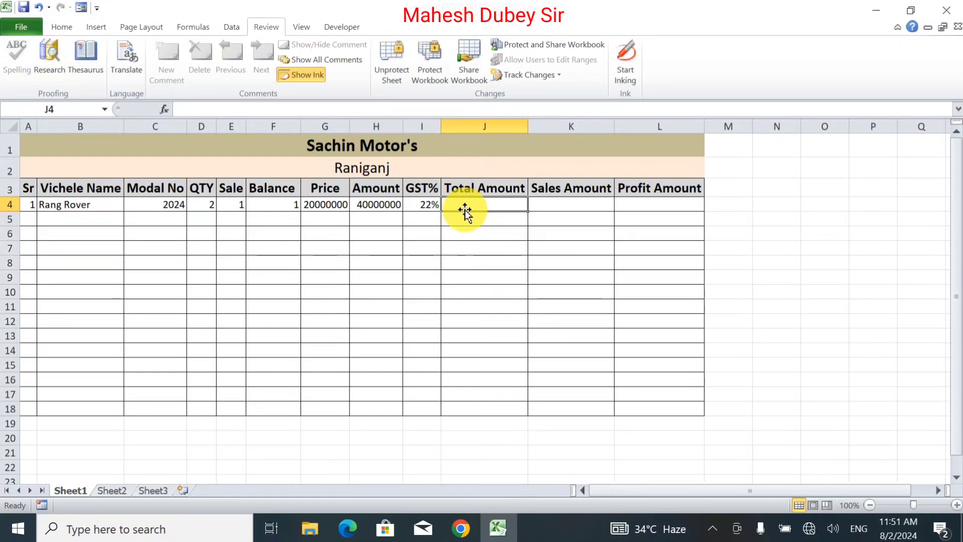
Calculate the total amount including GST in J4 with the formula =H4*I4+H4.
text(=)
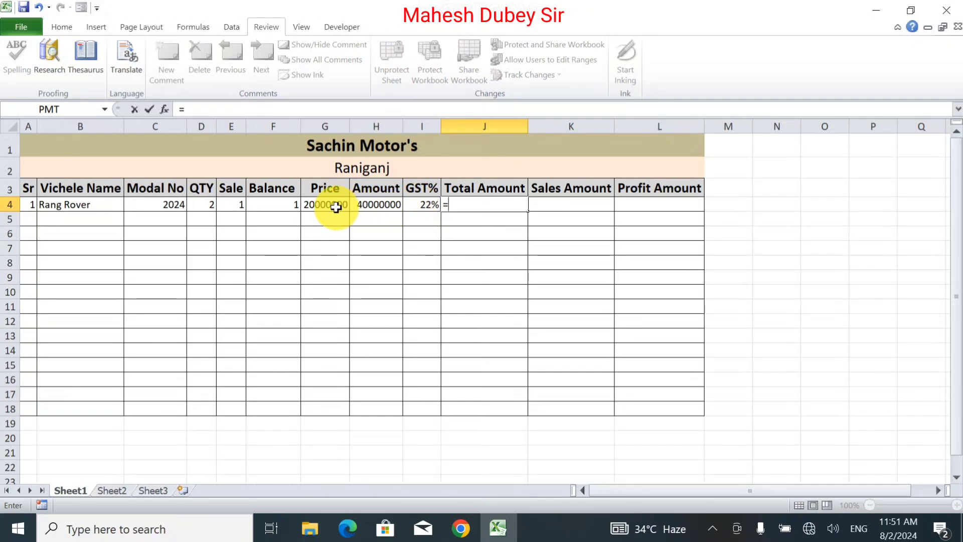
click(373, 205)
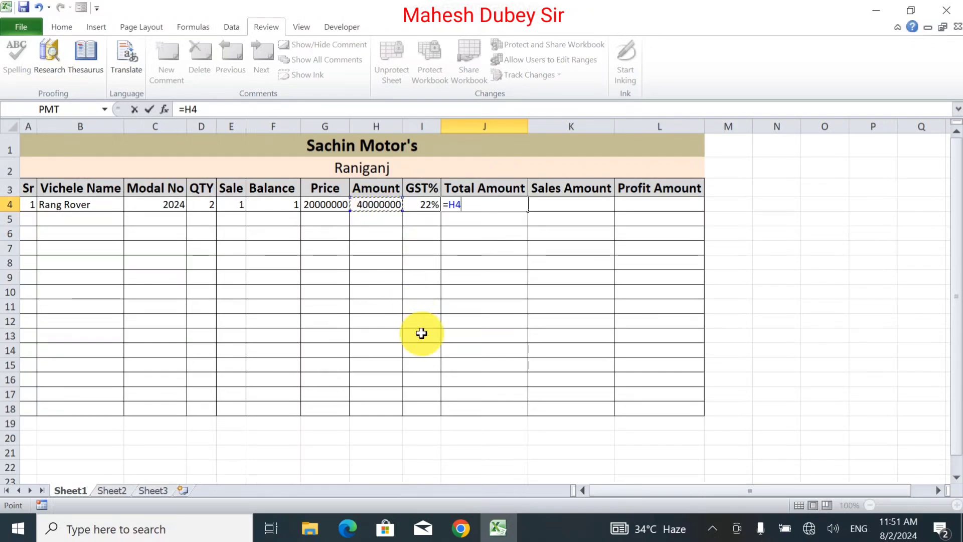
text(*)
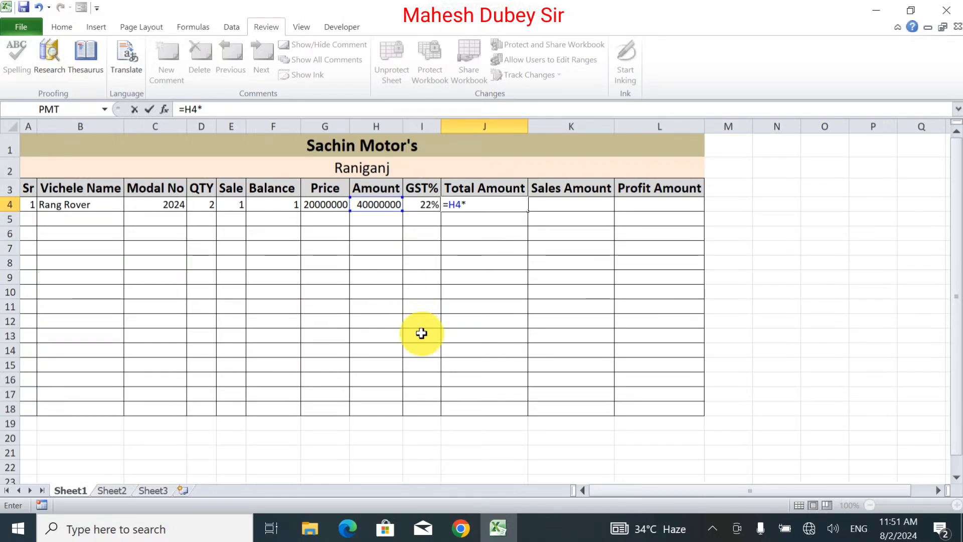
click(419, 204)
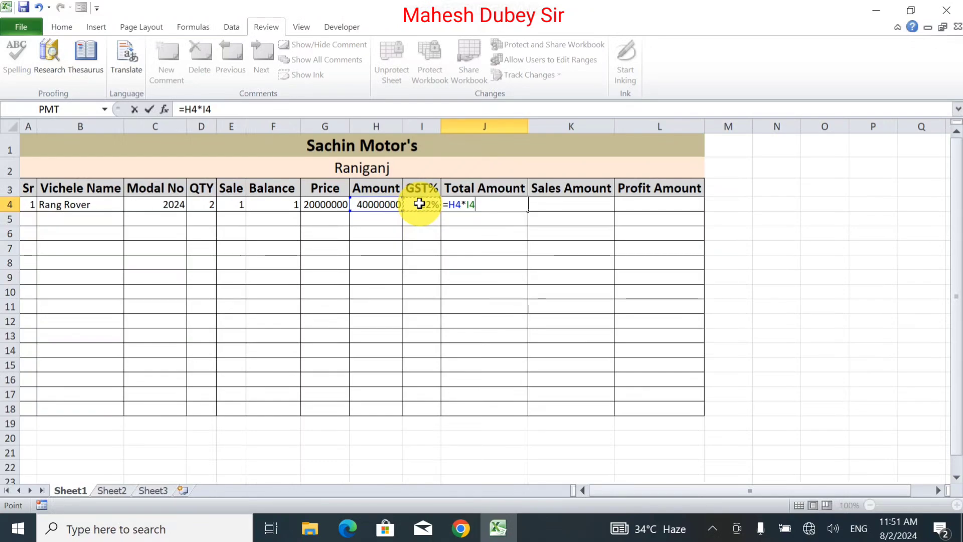
text(+)
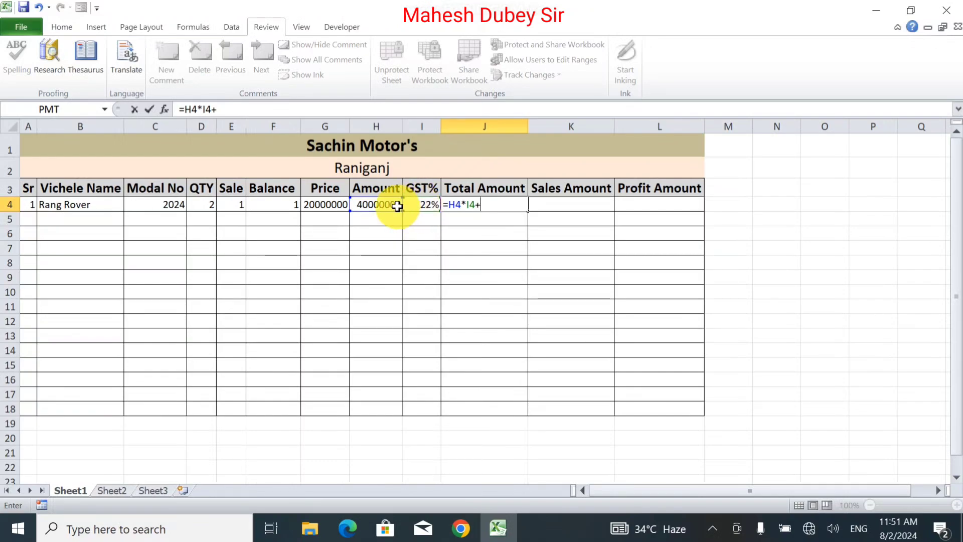
click(396, 206)
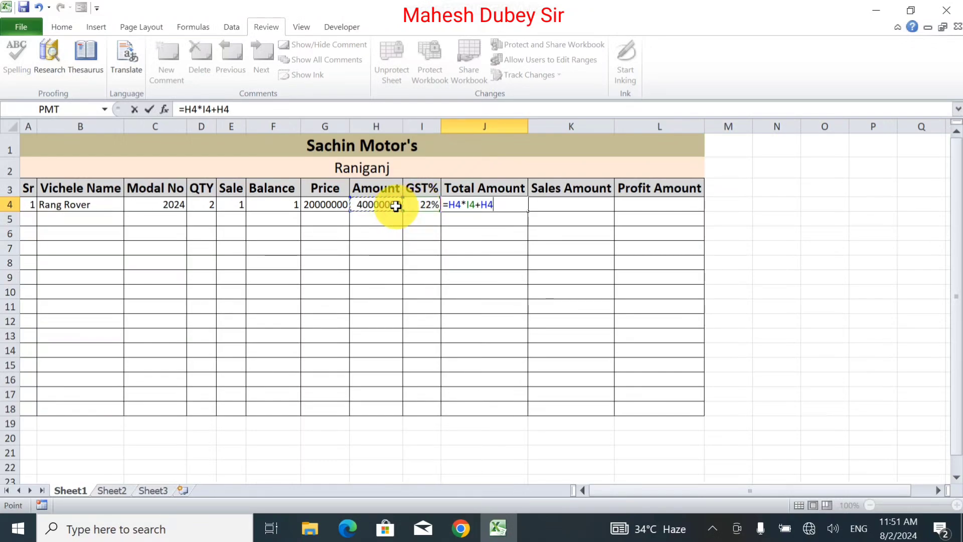
key(Return)
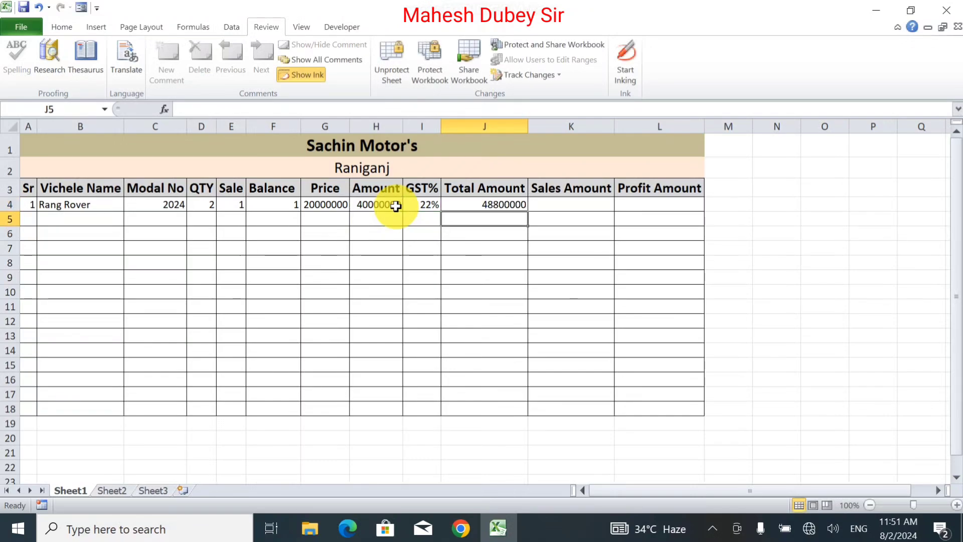
click(471, 204)
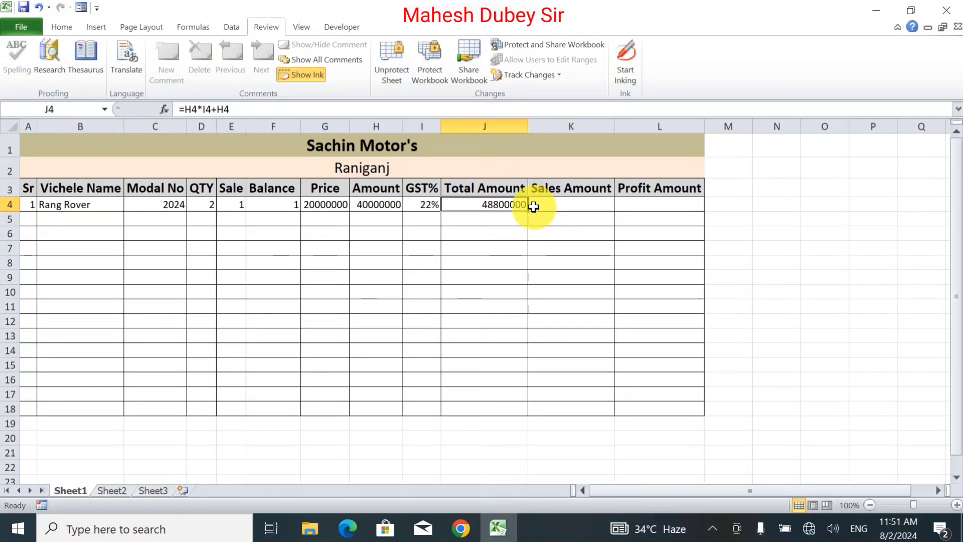
click(550, 204)
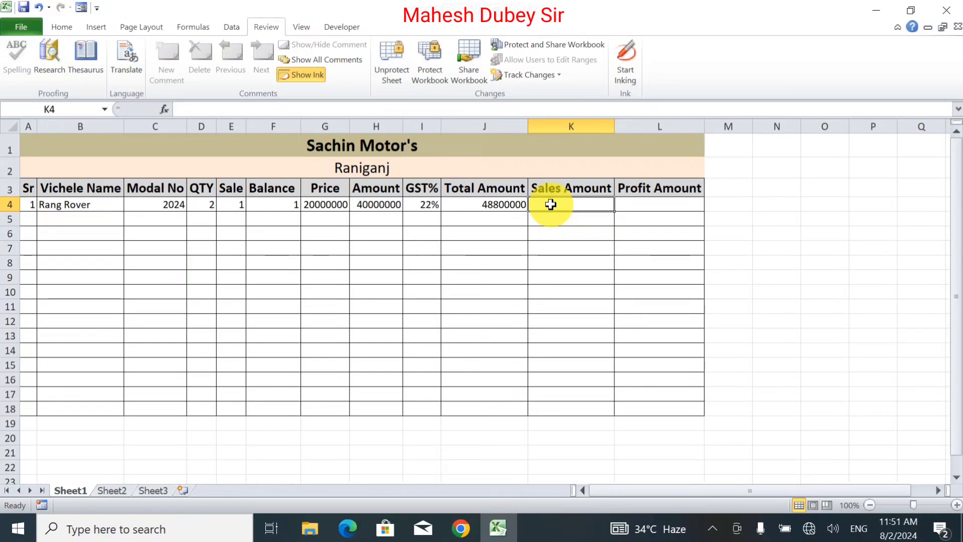
click(474, 224)
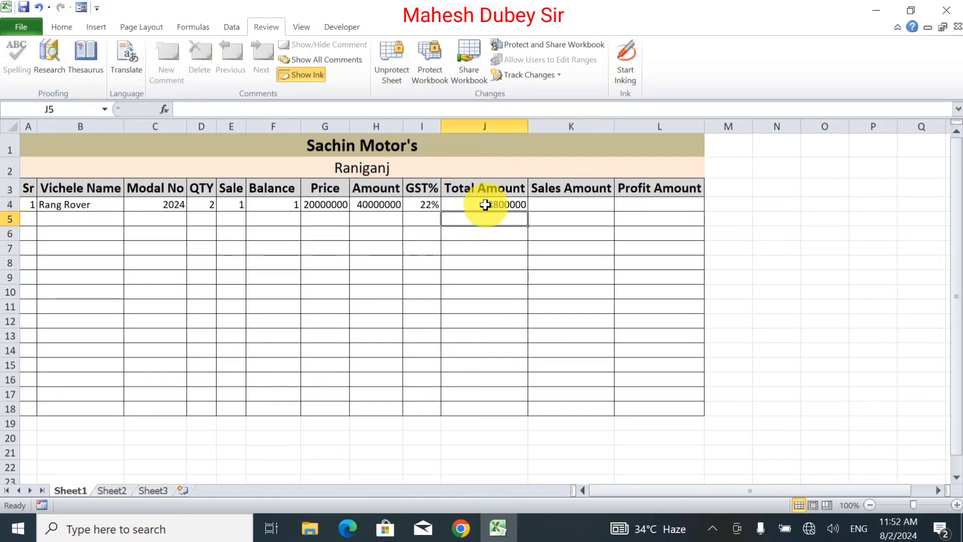
click(485, 205)
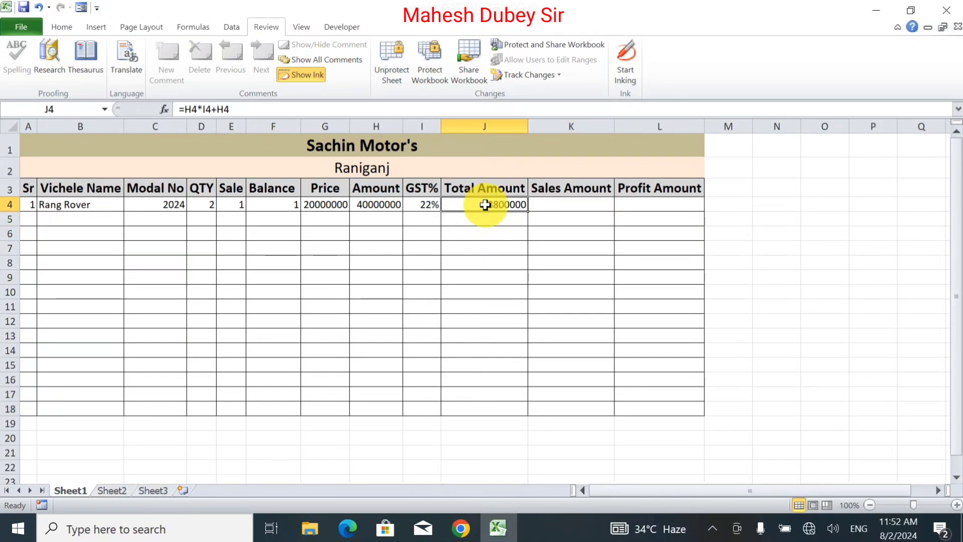
Change the Rang Rover's quantity in D4 to 1 and its GST rate in I4 to 15%.
click(202, 207)
text(1)
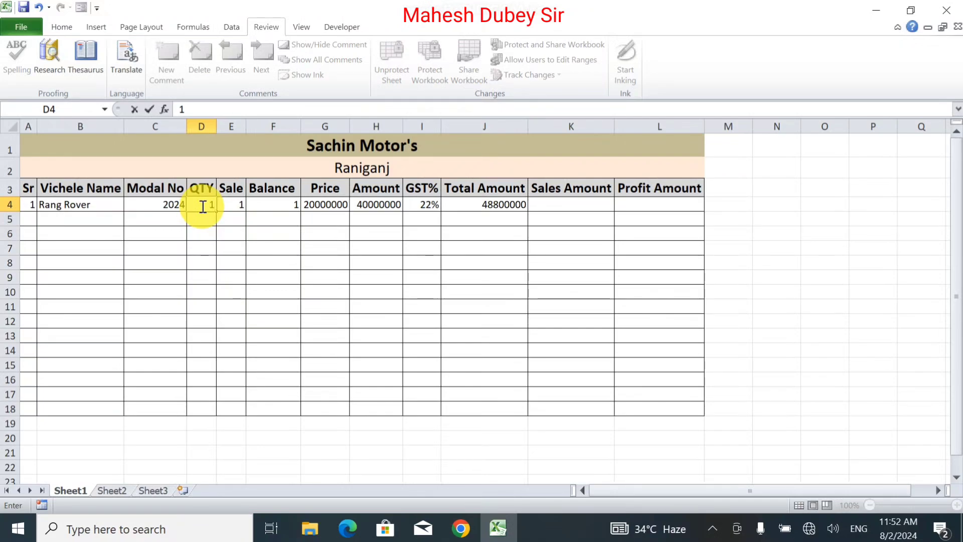
key(Return)
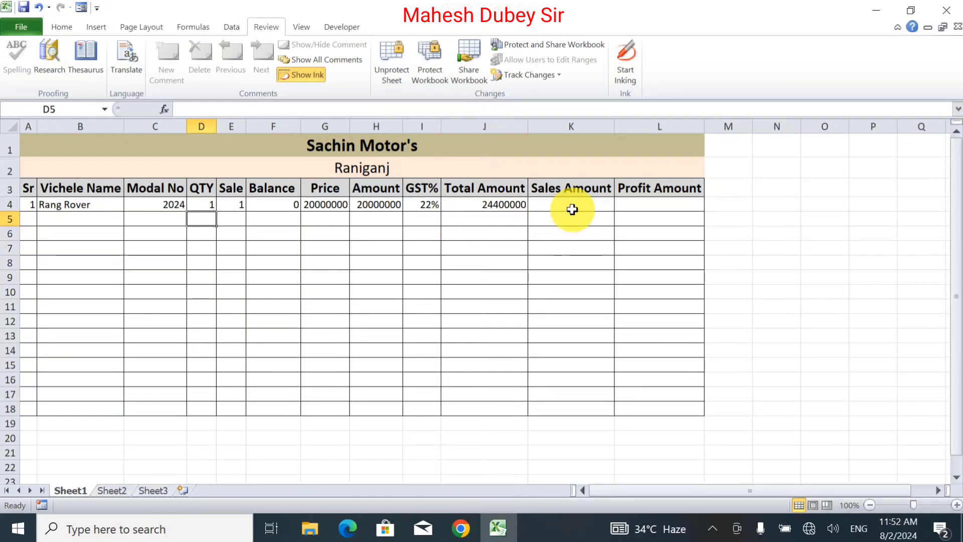
click(424, 206)
text(15)
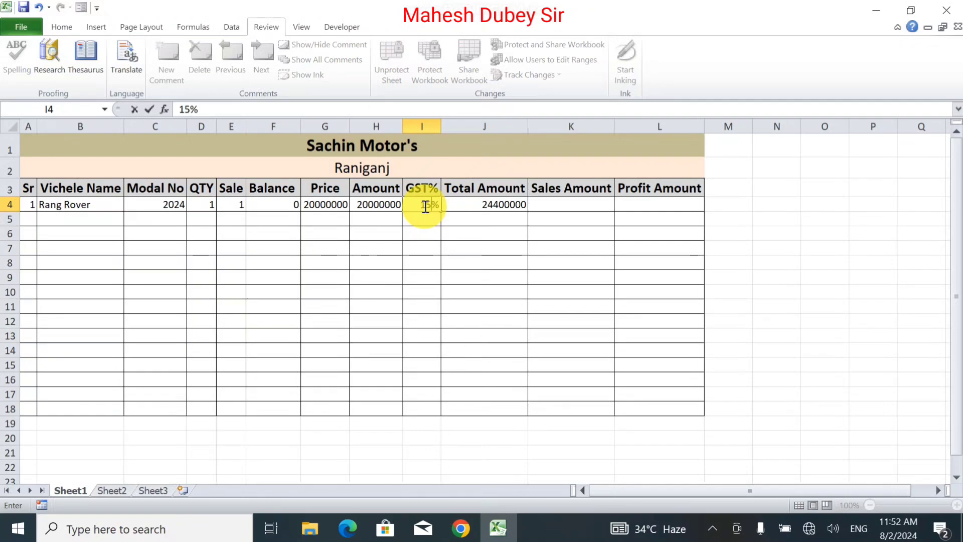
key(Return)
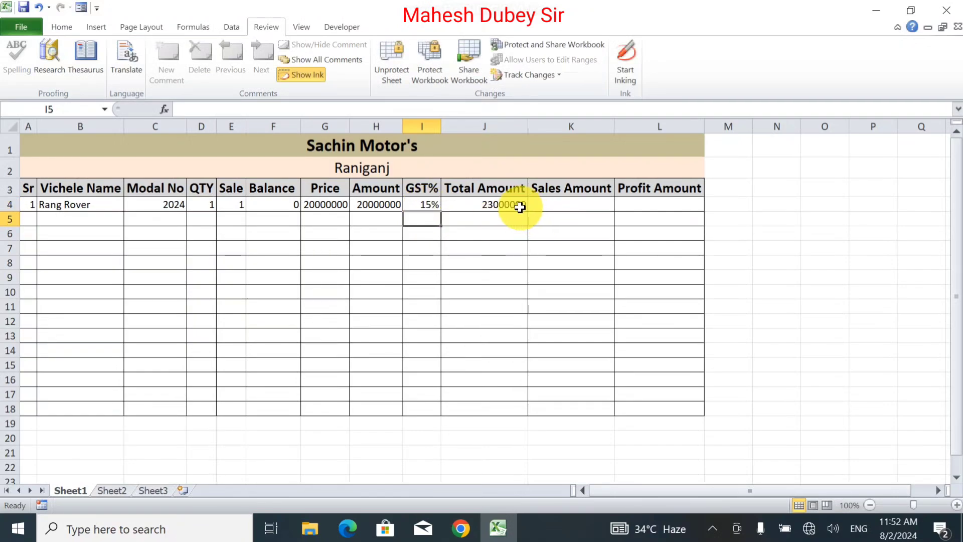
Enter a sales amount of 250000000 for the Rang Rover in K4.
click(553, 204)
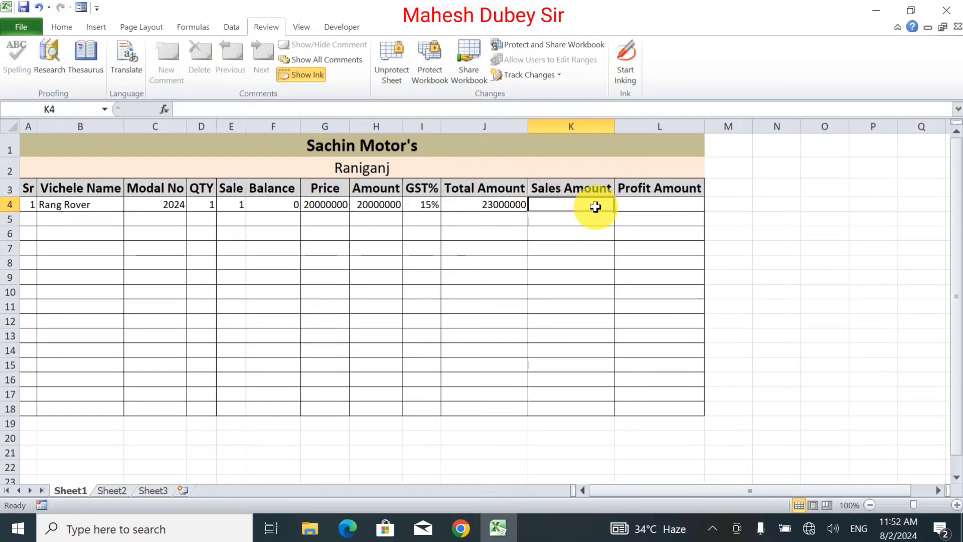
text(=)
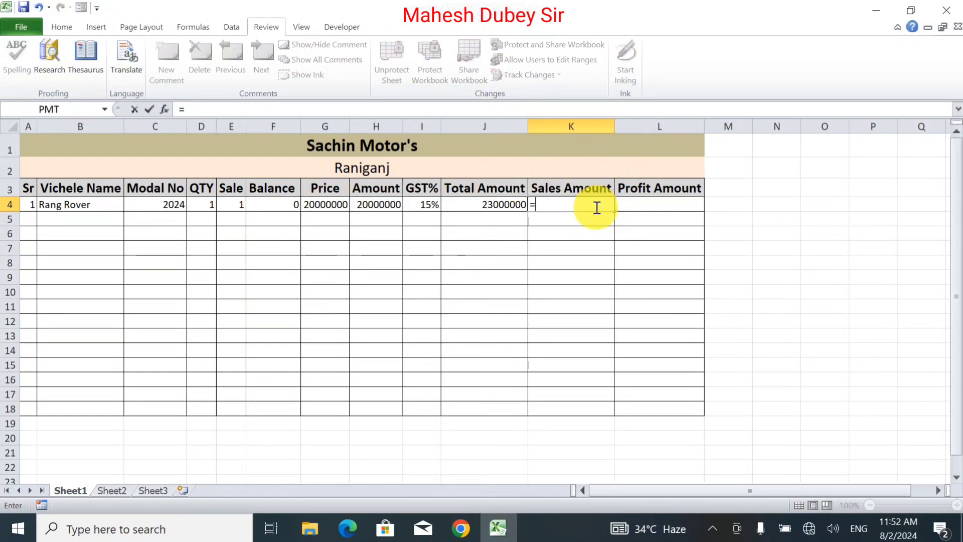
key(BackSpace)
text(2500)
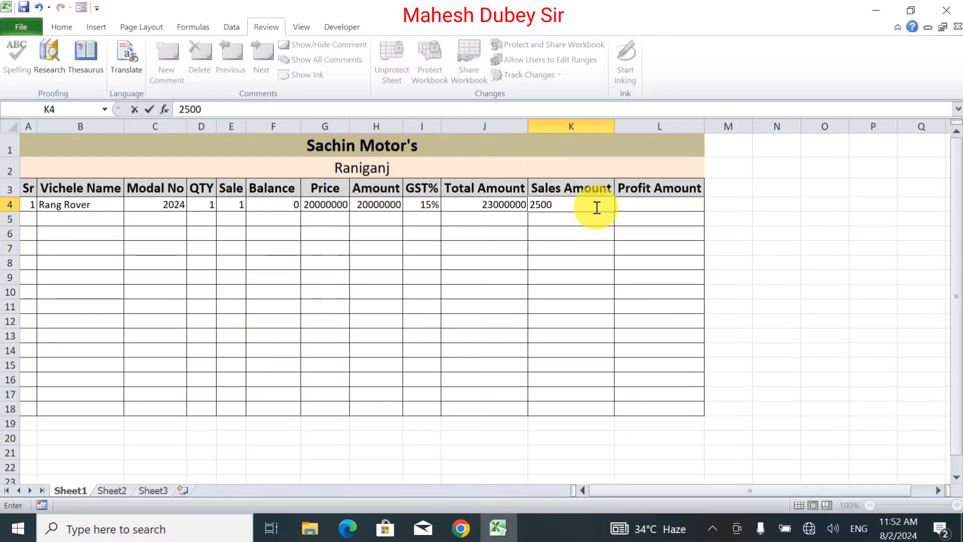
text(0000)
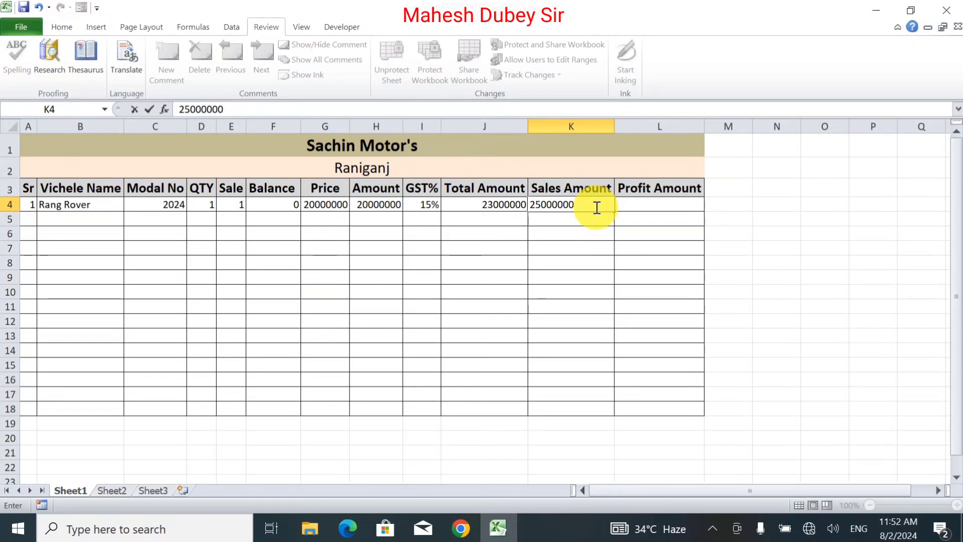
text(0)
key(Tab)
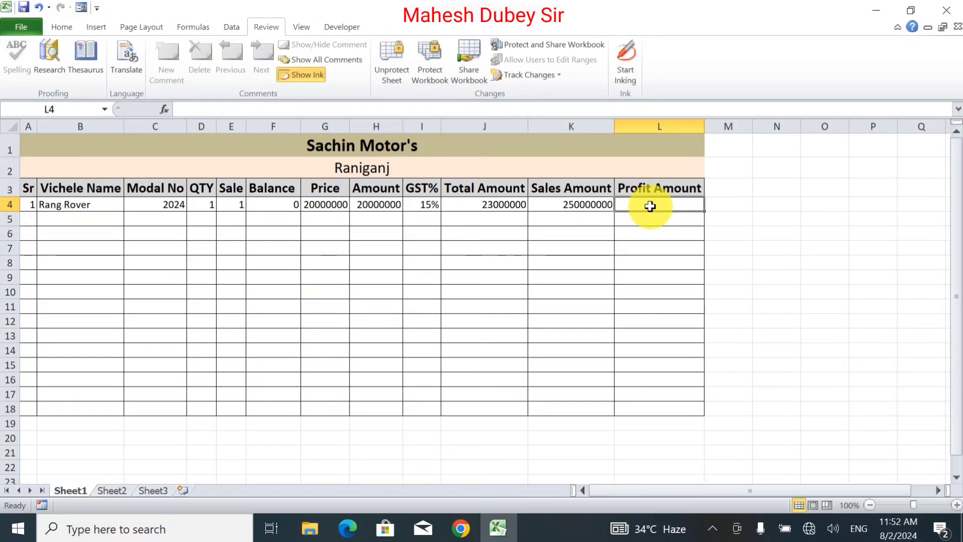
Calculate the profit amount in L4 as sales amount minus total amount with the formula =K4-J4.
text(=)
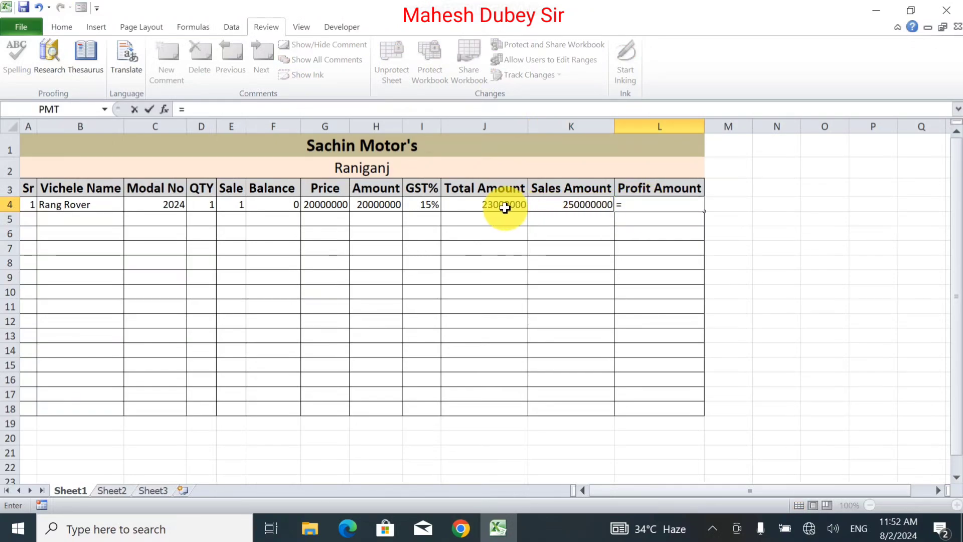
click(552, 205)
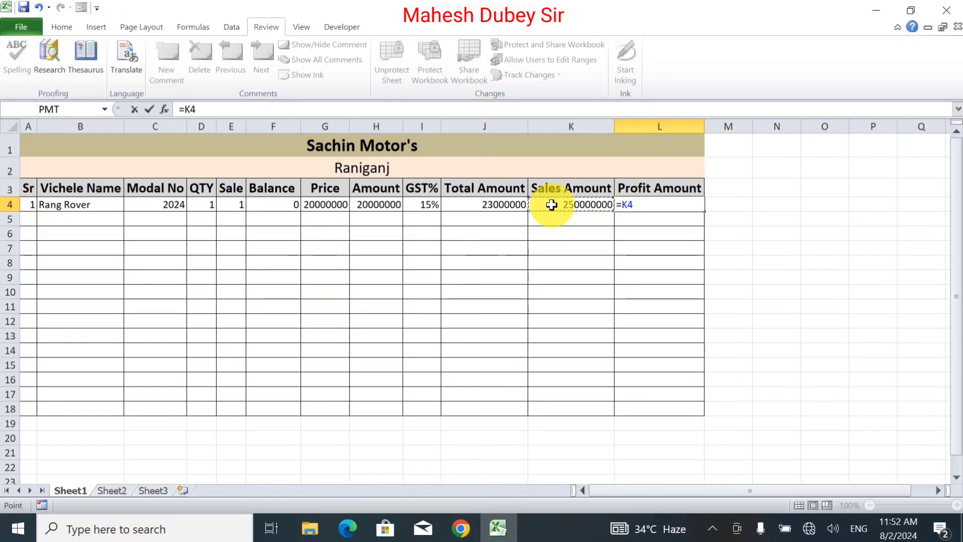
text(-)
click(510, 204)
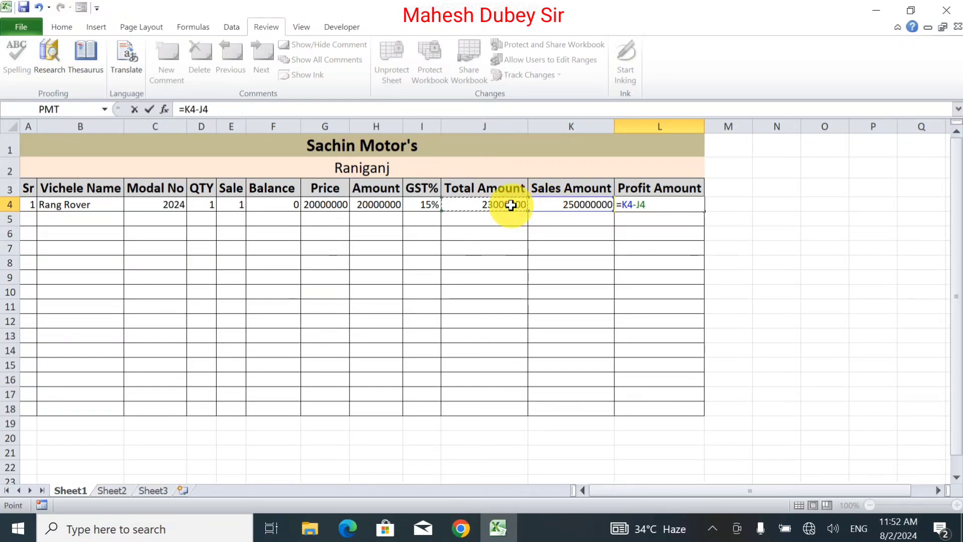
key(Return)
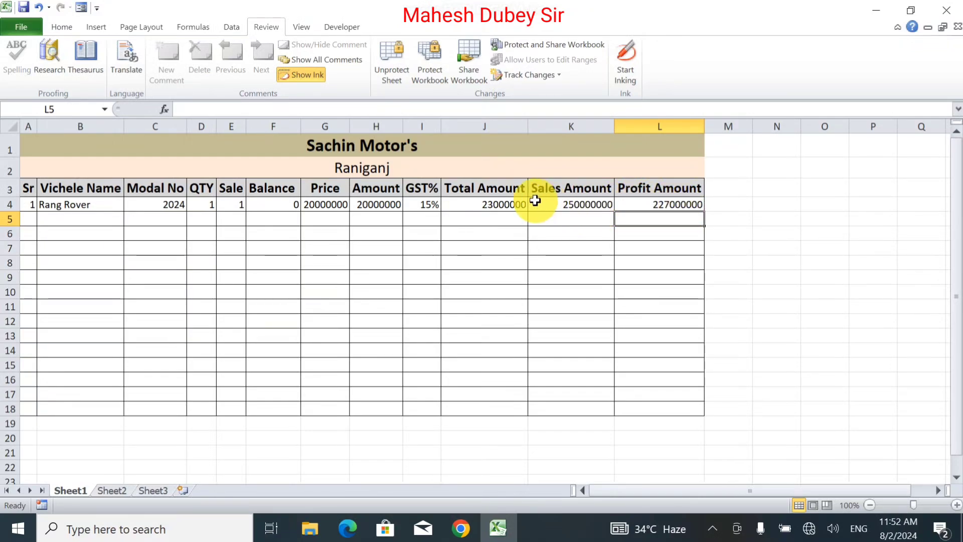
click(508, 204)
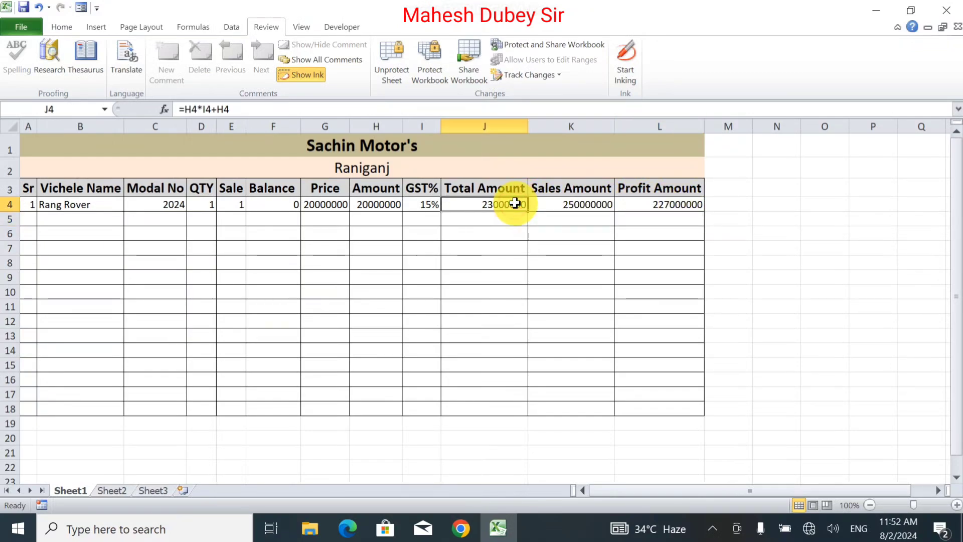
click(15, 220)
click(31, 221)
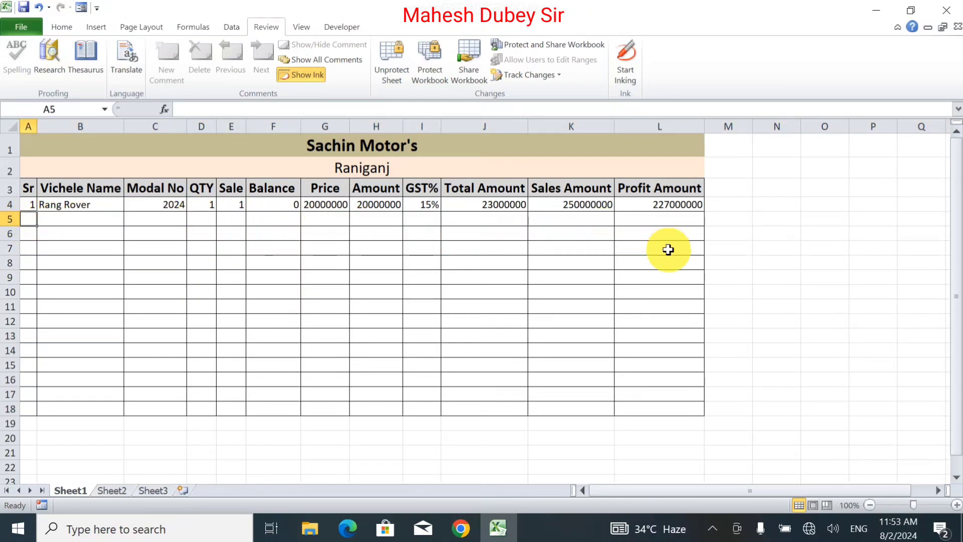
drag(957, 366, 958, 317)
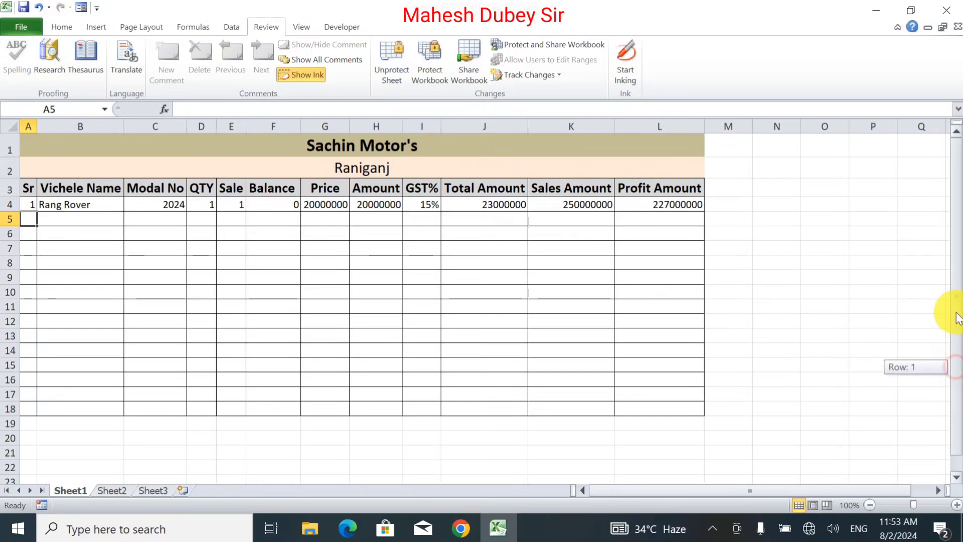
Open the print settings for the sheet and set the page to Landscape Orientation.
click(15, 25)
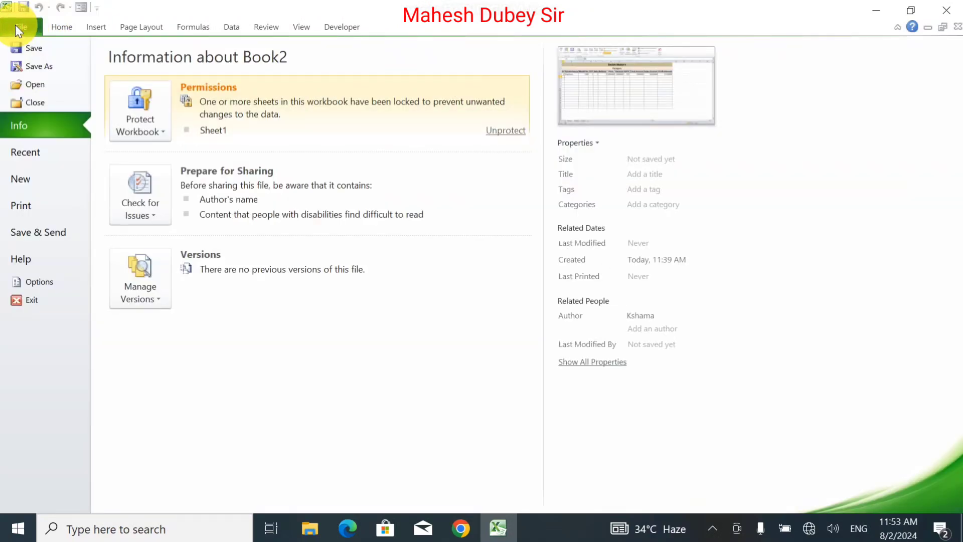
click(51, 205)
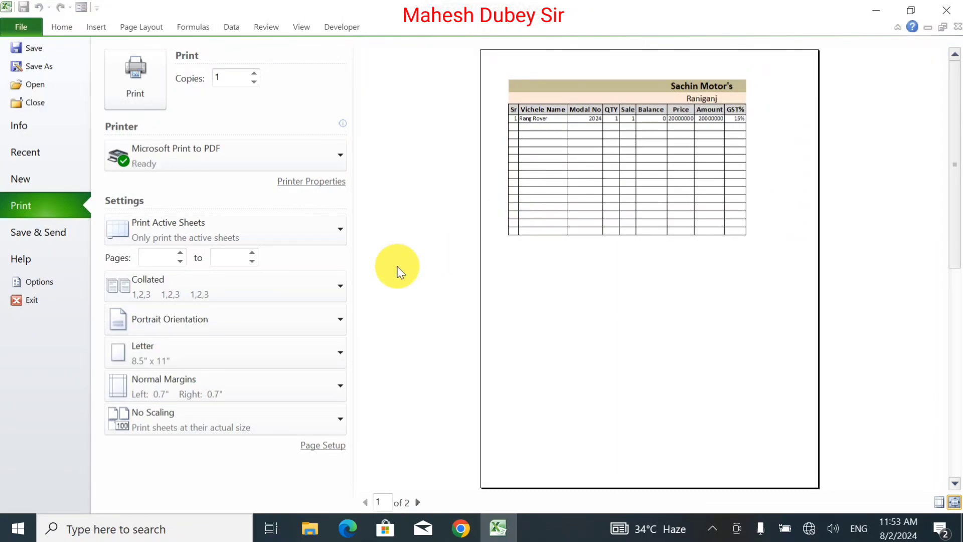
click(218, 329)
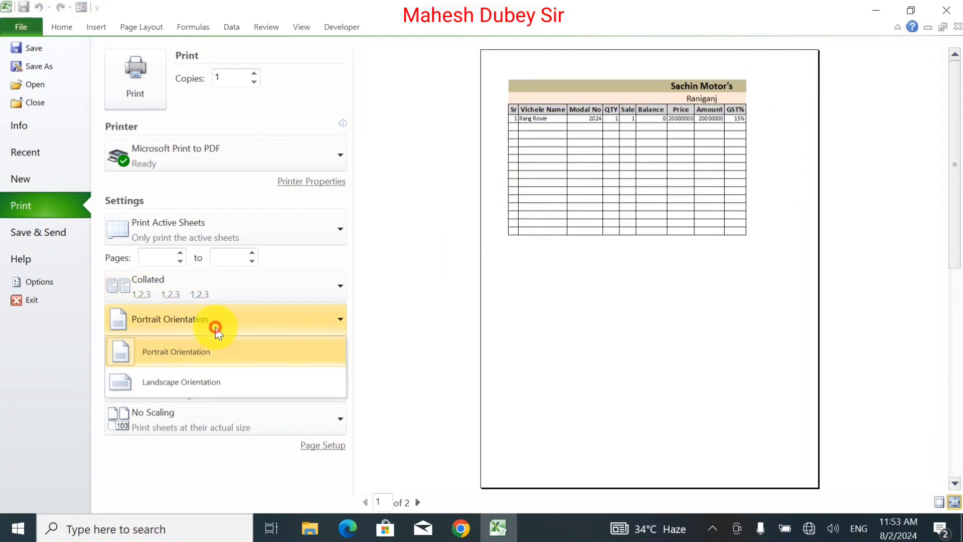
click(213, 378)
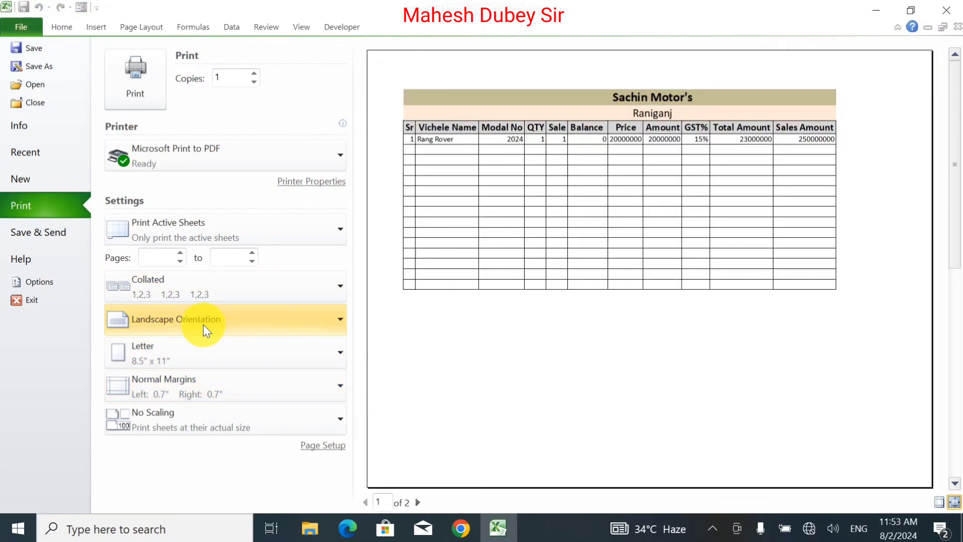